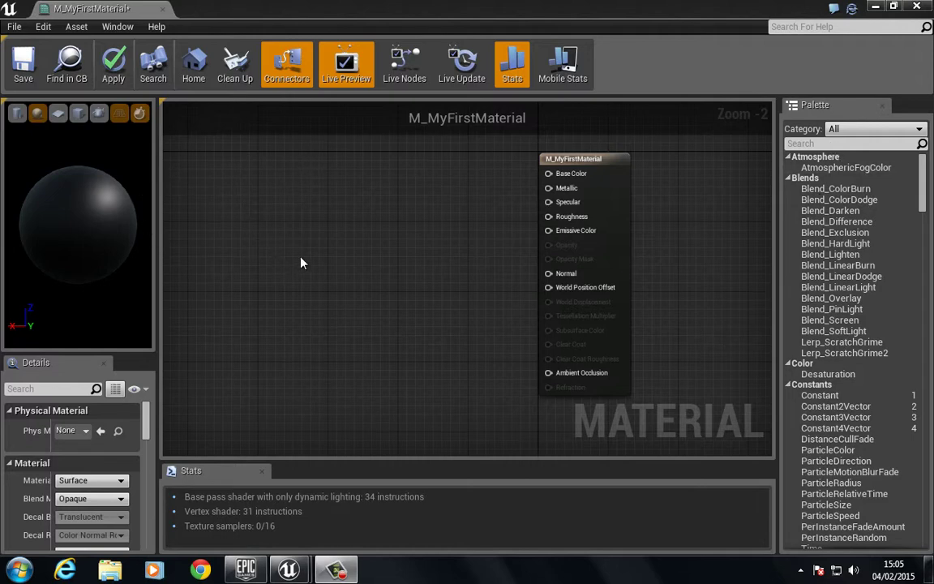
# - Look through the File menu commands and the panel layout options, then close them
pyautogui.click(14, 26)
pyautogui.moveTo(129, 28)
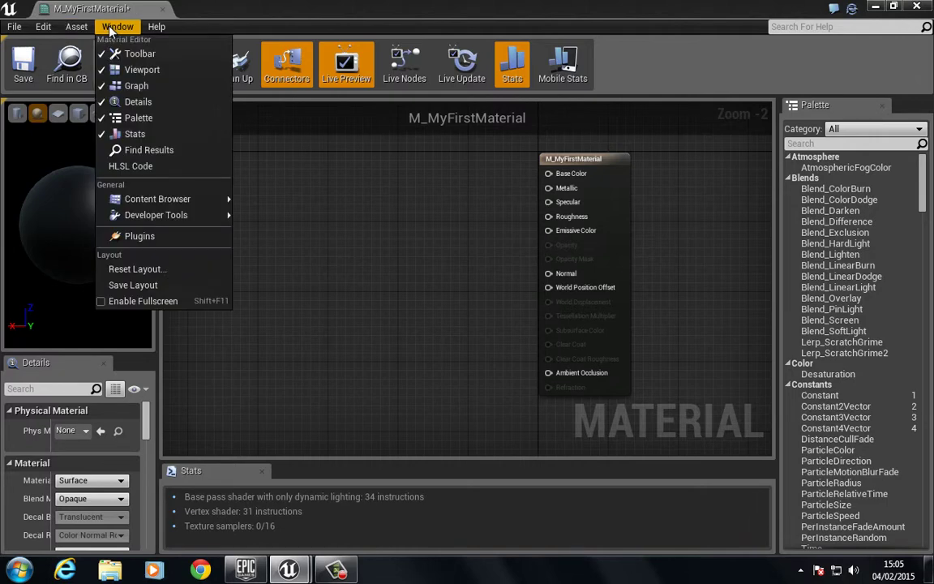
pyautogui.click(111, 29)
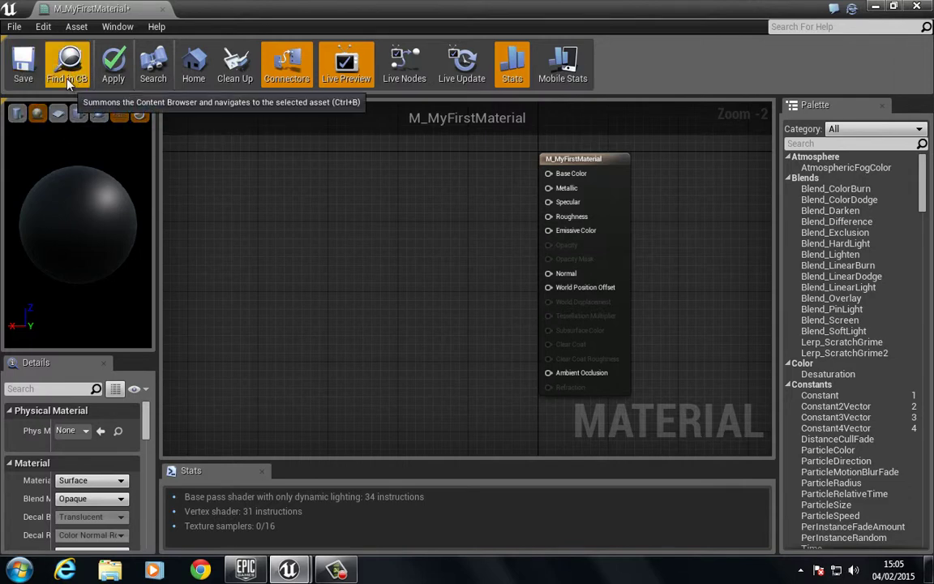
# - Float the material editor, locate M_MyFirstMaterial in the MyMayetials folder, then maximize the editor
pyautogui.moveTo(275, 13); pyautogui.dragTo(463, 91)
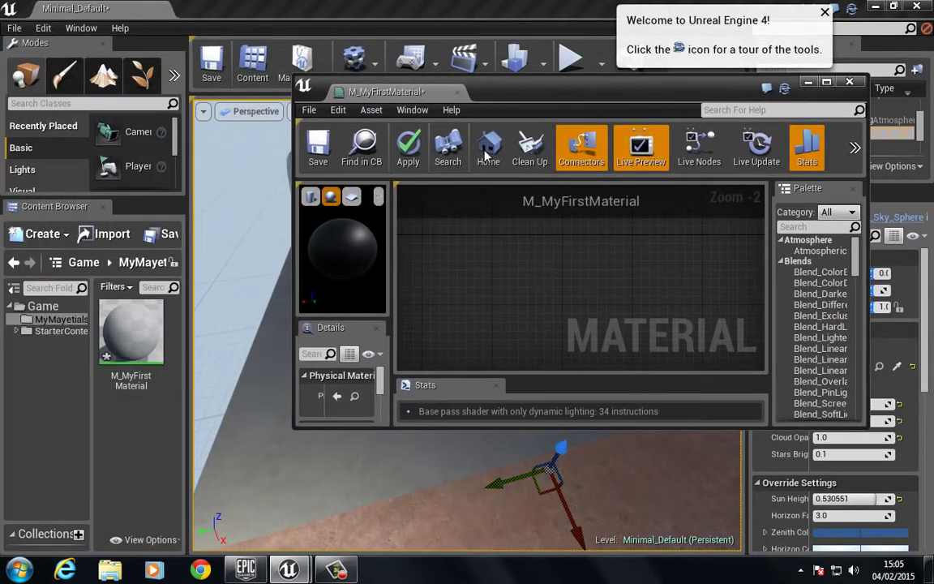
pyautogui.click(365, 136)
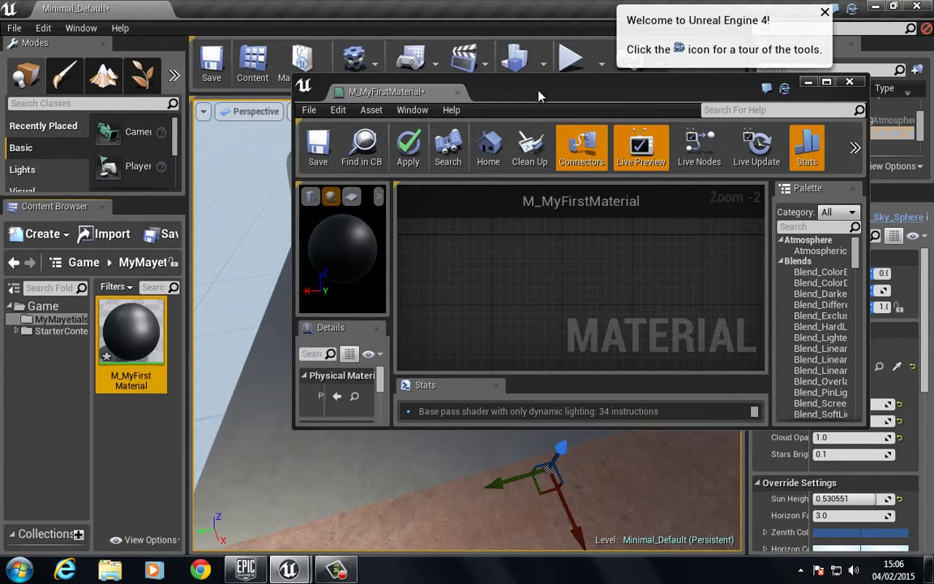
pyautogui.doubleClick(485, 90)
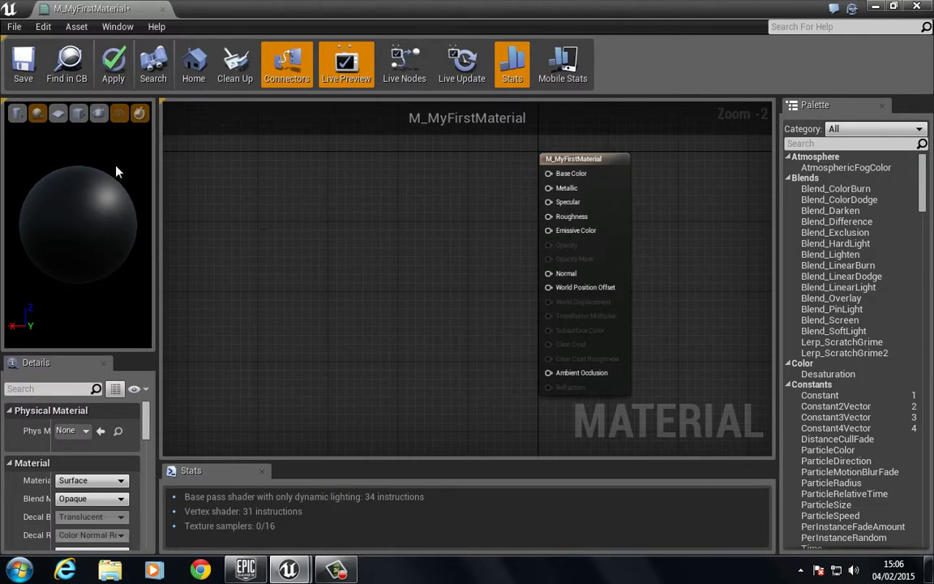
# - Search the material's nodes for 'one', which finds no results, then clear the search term
pyautogui.click(164, 68)
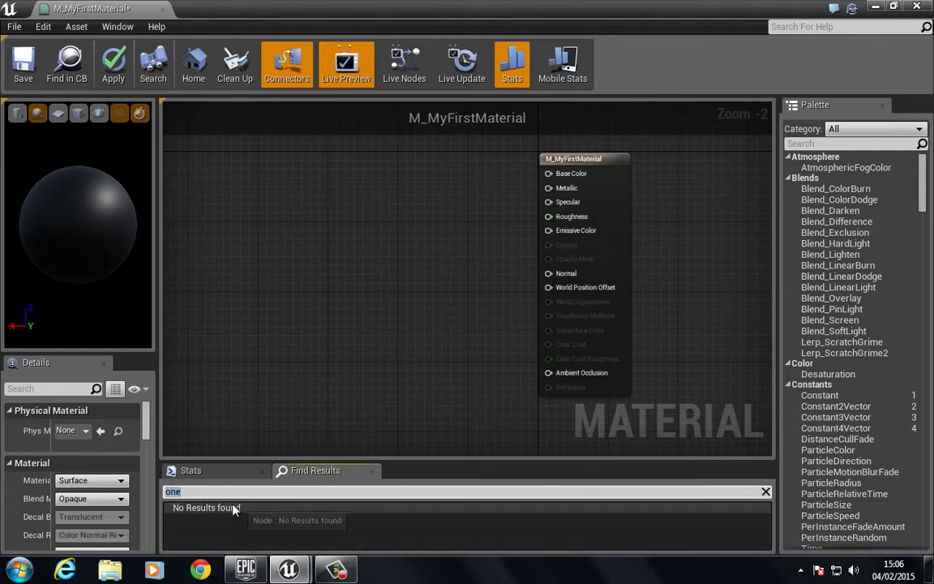
pyautogui.press('BackSpace')
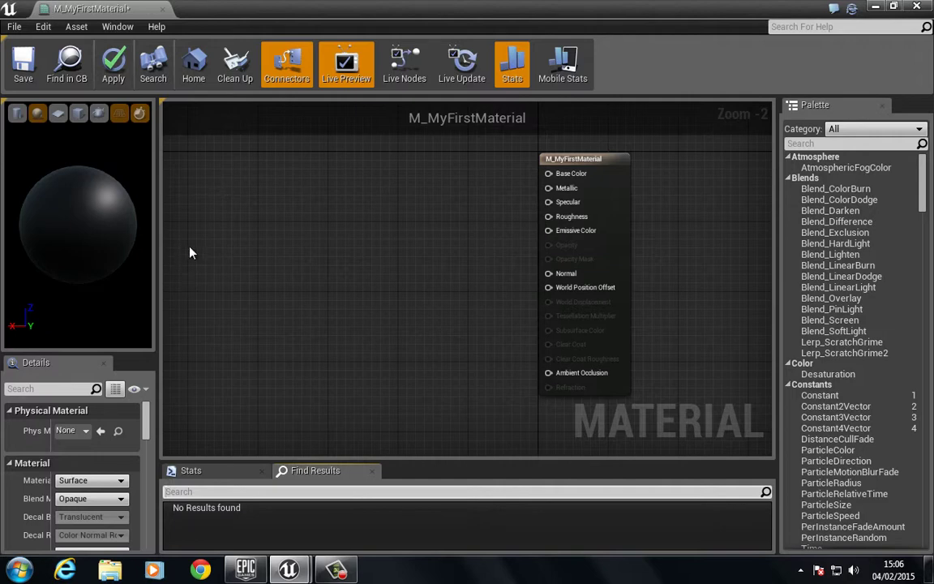
# - Recentre the graph on the material node, then zoom and pan it up-right and back
pyautogui.click(193, 69)
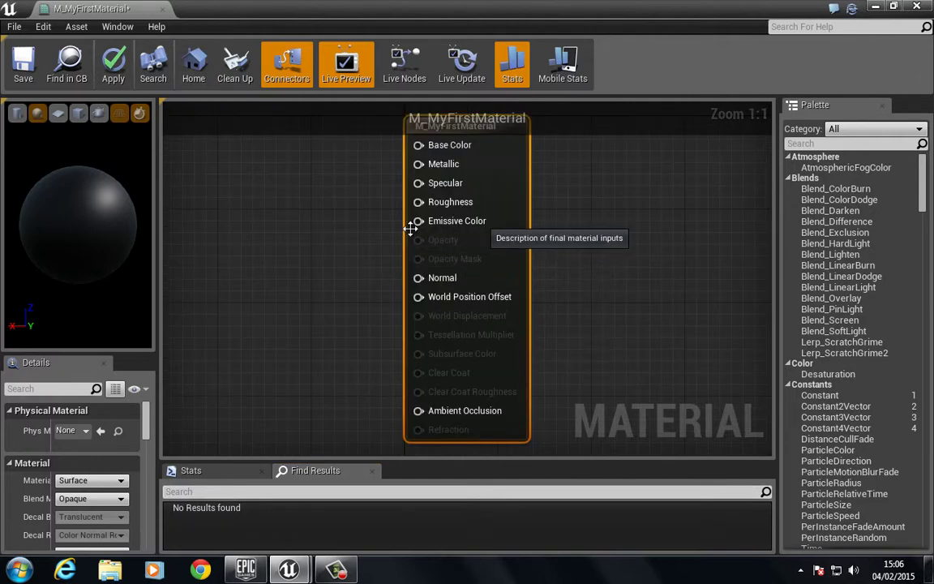
pyautogui.scroll(-2, 406, 244)
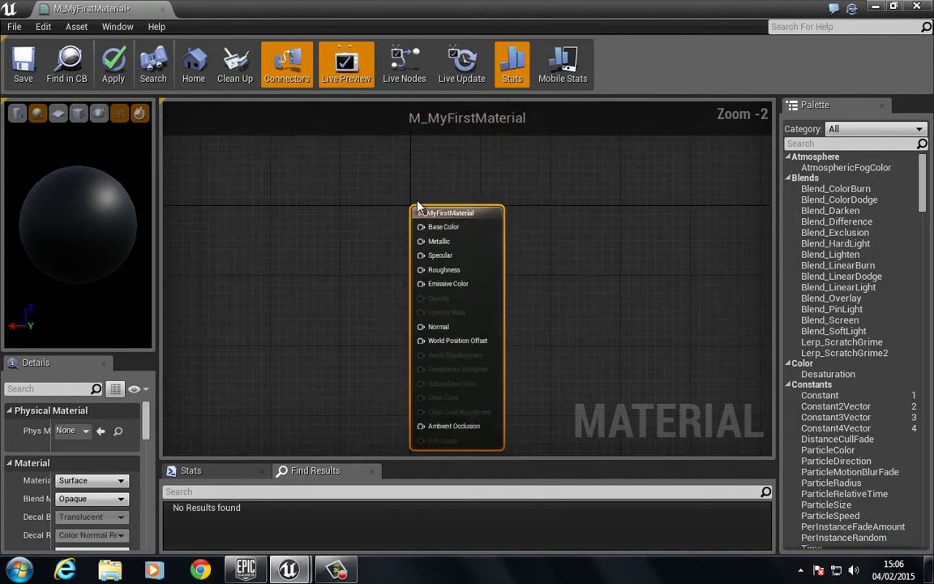
pyautogui.scroll(2, 419, 205)
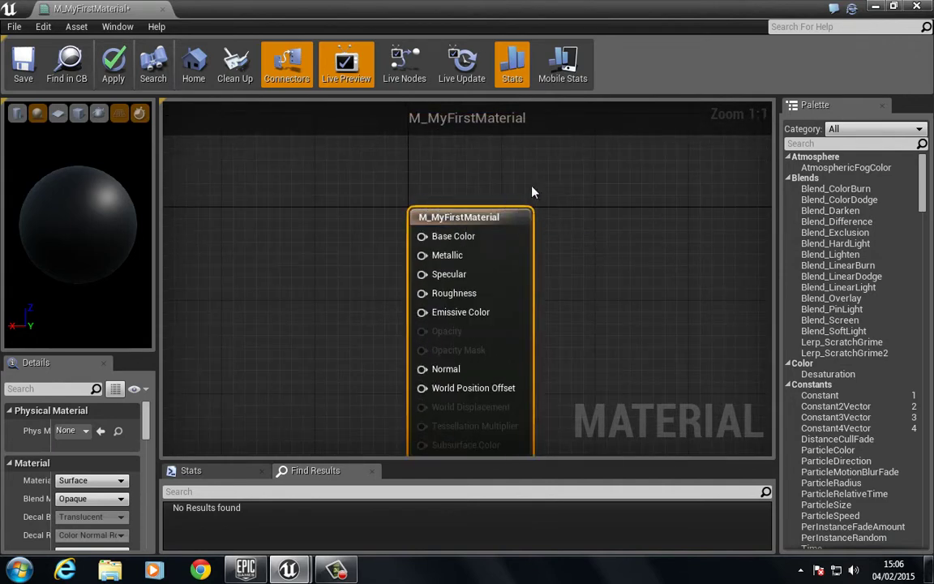
pyautogui.moveTo(438, 201); pyautogui.dragTo(538, 130, button='right')
pyautogui.scroll(-2, 431, 214)
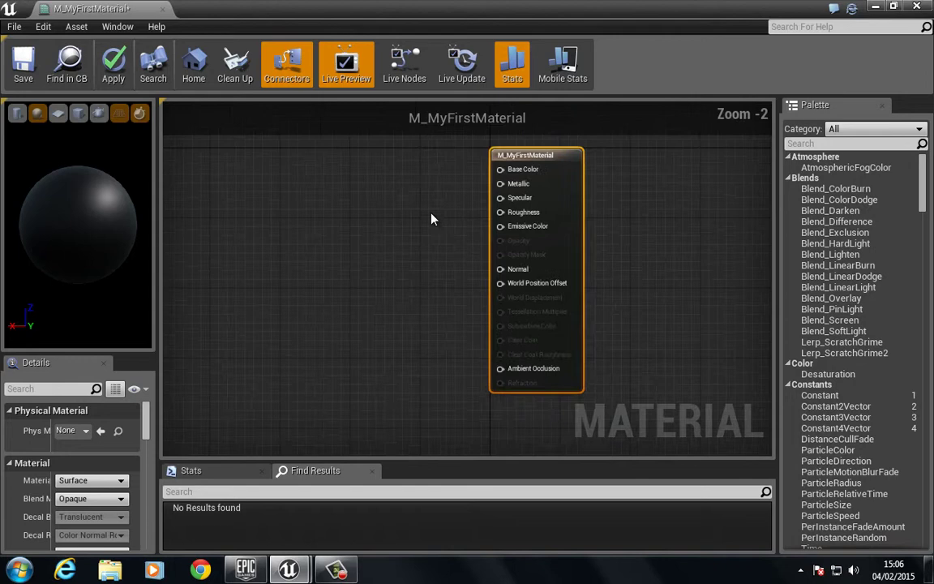
pyautogui.scroll(2, 451, 214)
pyautogui.moveTo(452, 214); pyautogui.dragTo(376, 257, button='right')
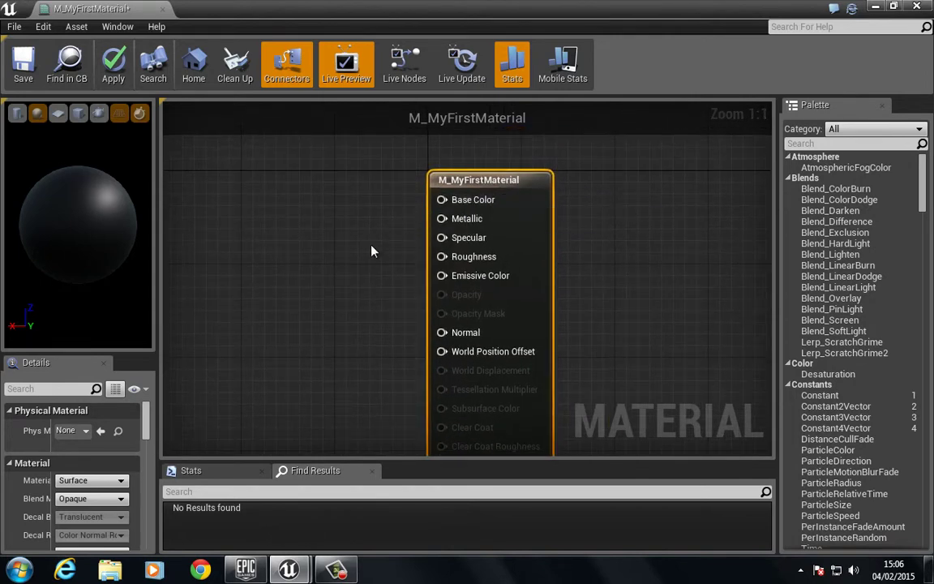
# - Reset the graph to home, zoom out, and place the small main node right of centre
pyautogui.scroll(-6, 359, 272)
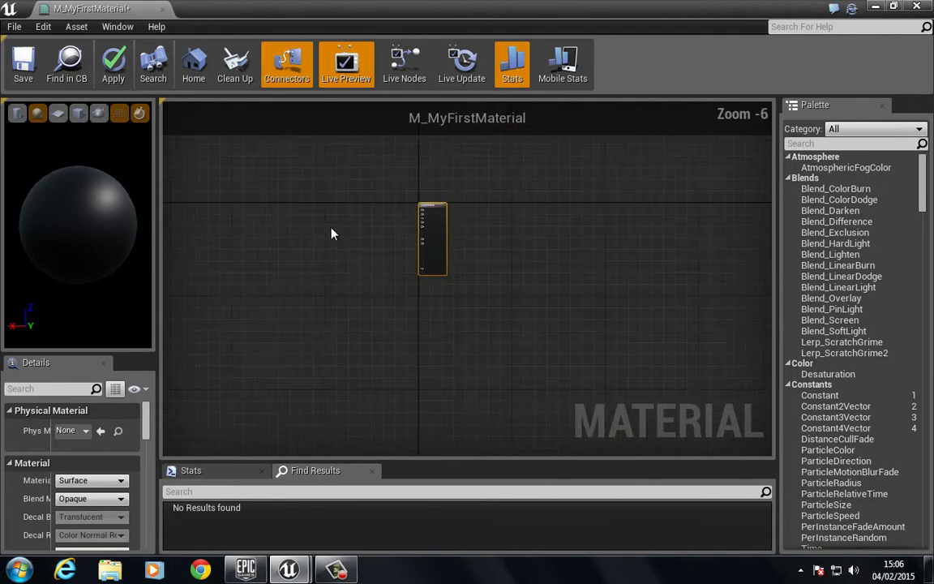
pyautogui.moveTo(332, 232); pyautogui.dragTo(444, 274, button='right')
pyautogui.scroll(3, 443, 274)
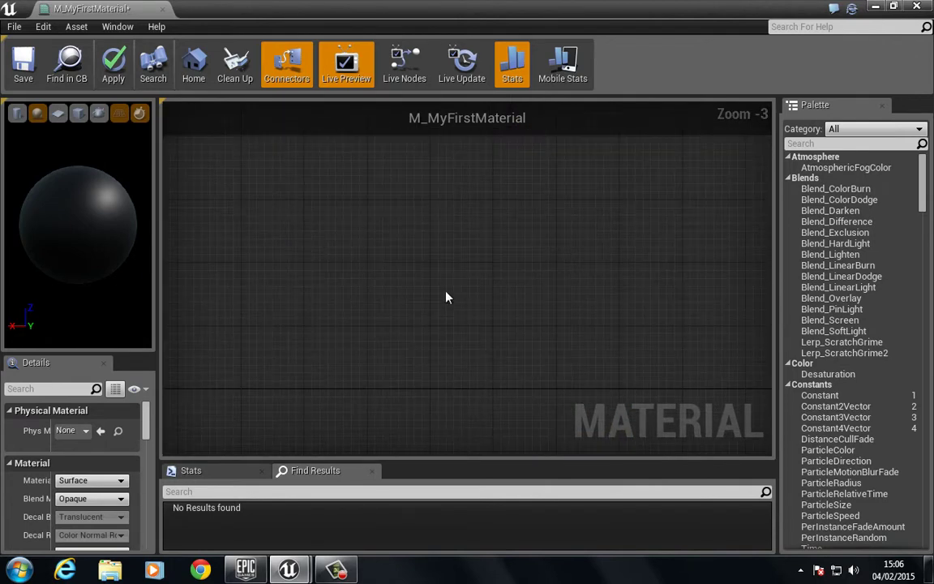
pyautogui.click(194, 63)
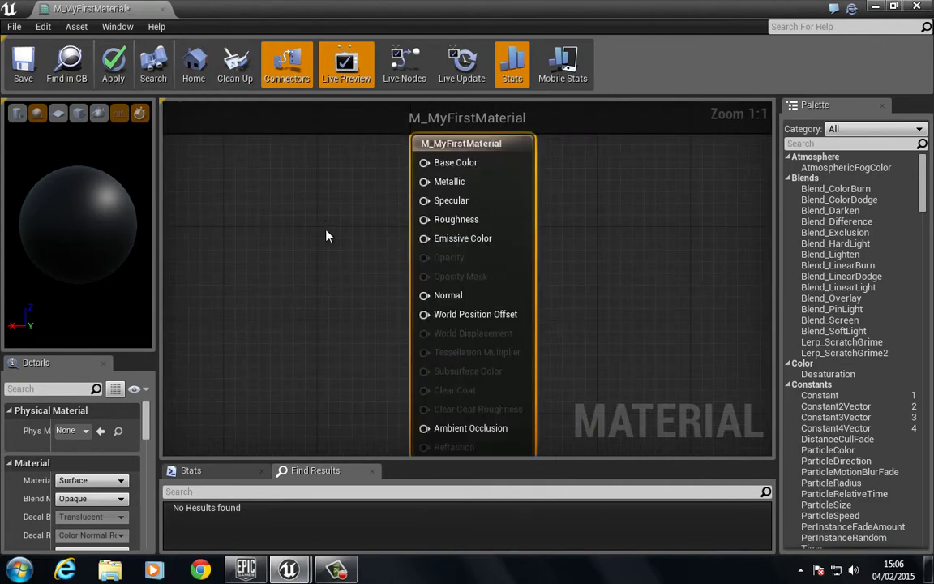
pyautogui.scroll(-4, 327, 233)
pyautogui.moveTo(321, 233); pyautogui.dragTo(383, 214, button='right')
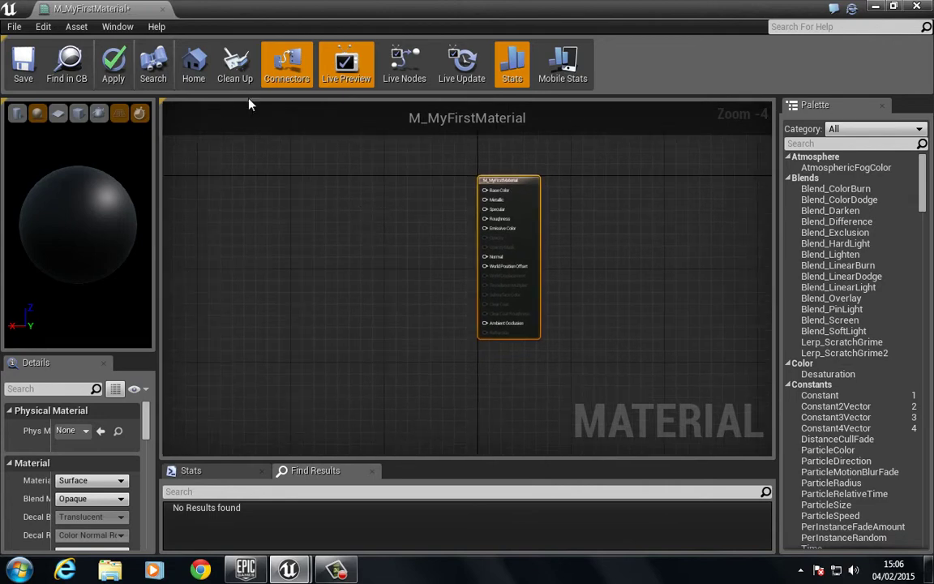
pyautogui.click(333, 181)
pyautogui.click(318, 264)
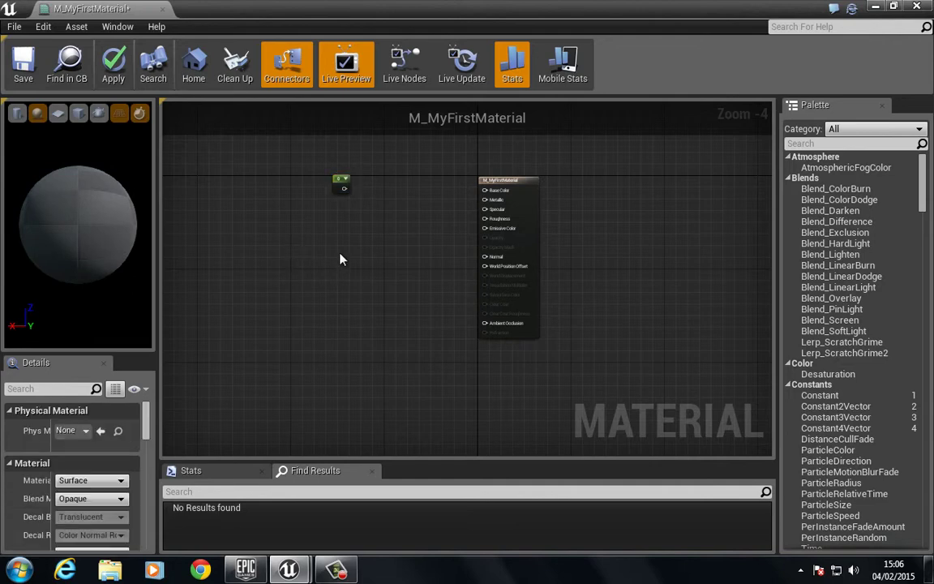
pyautogui.scroll(2, 372, 215)
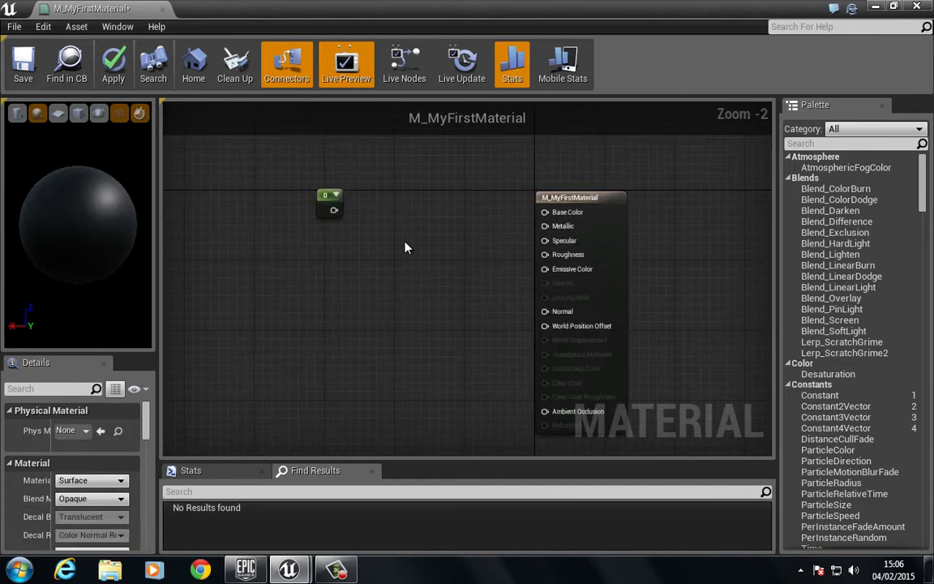
pyautogui.click(236, 65)
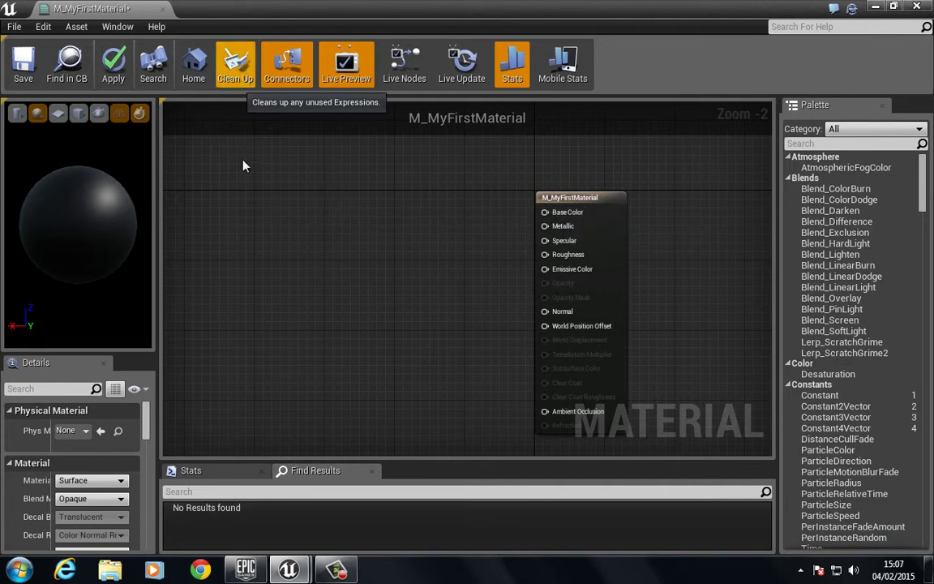
pyautogui.click(324, 194)
pyautogui.moveTo(344, 211); pyautogui.dragTo(545, 212)
pyautogui.click(416, 303)
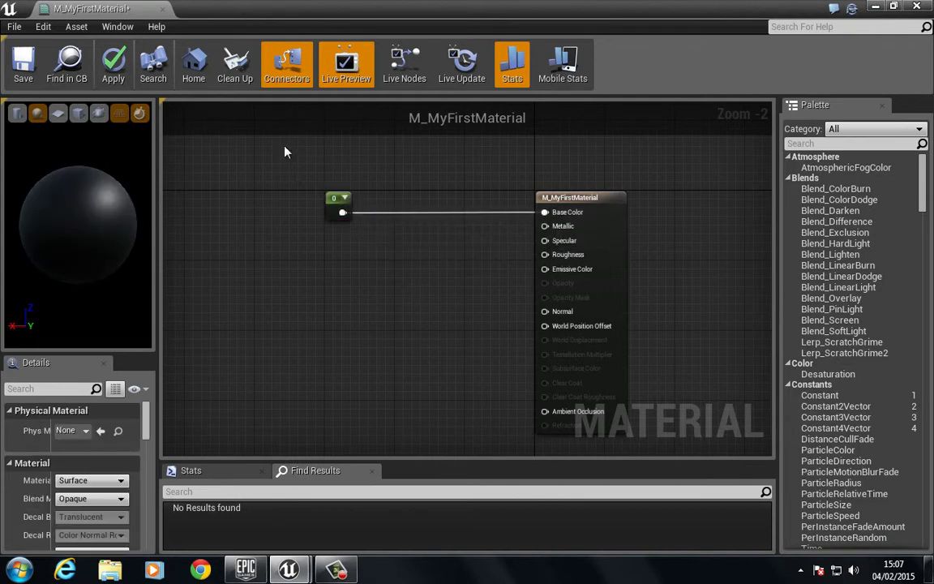
pyautogui.click(327, 274)
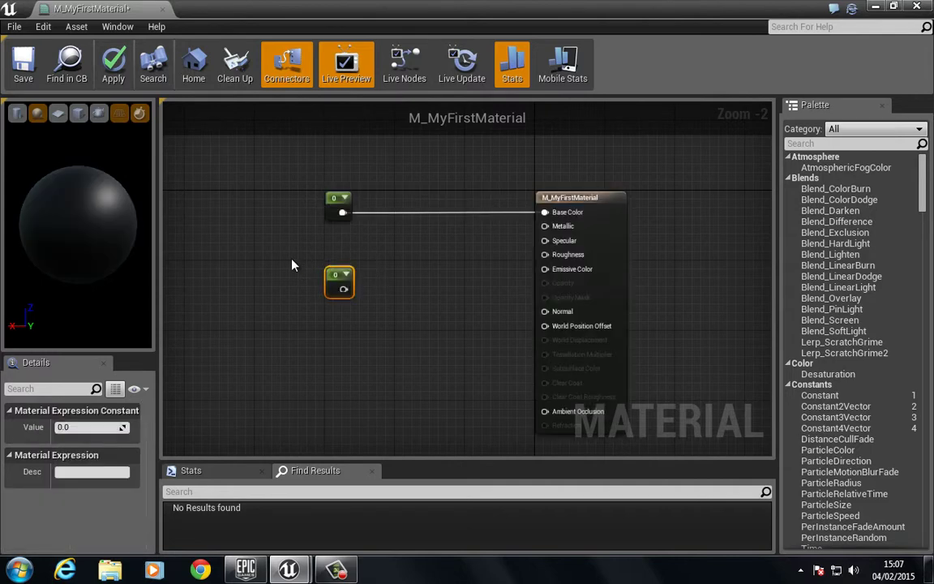
pyautogui.click(229, 65)
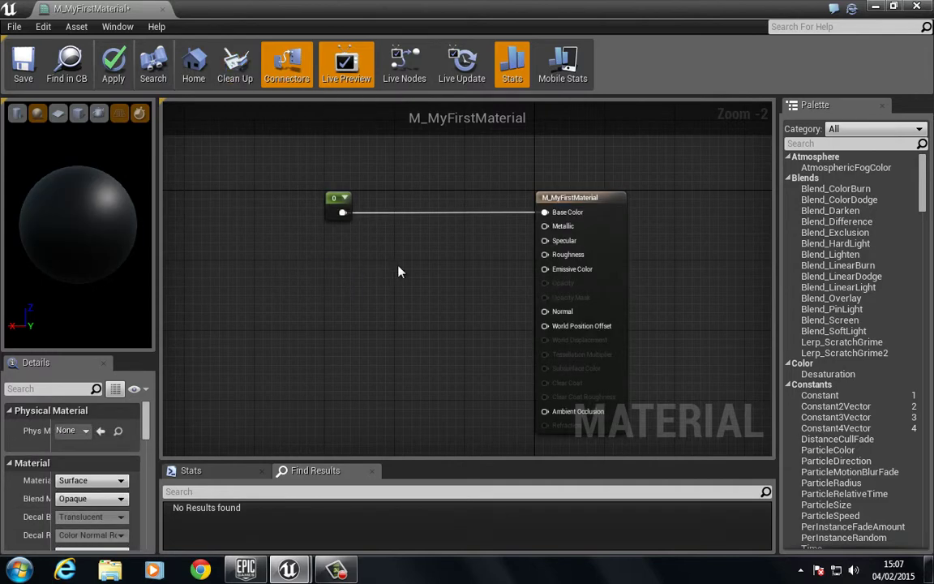
pyautogui.click(340, 205)
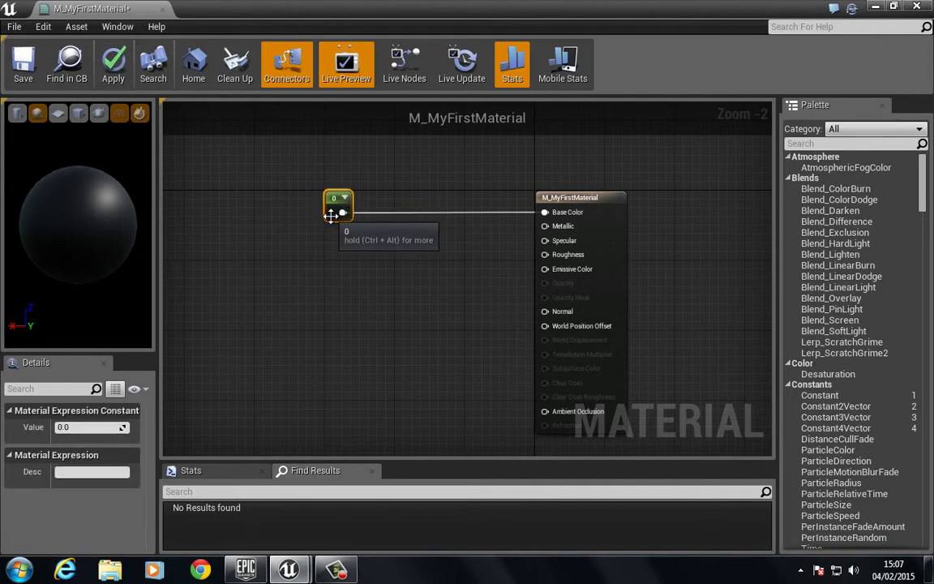
pyautogui.press('Delete')
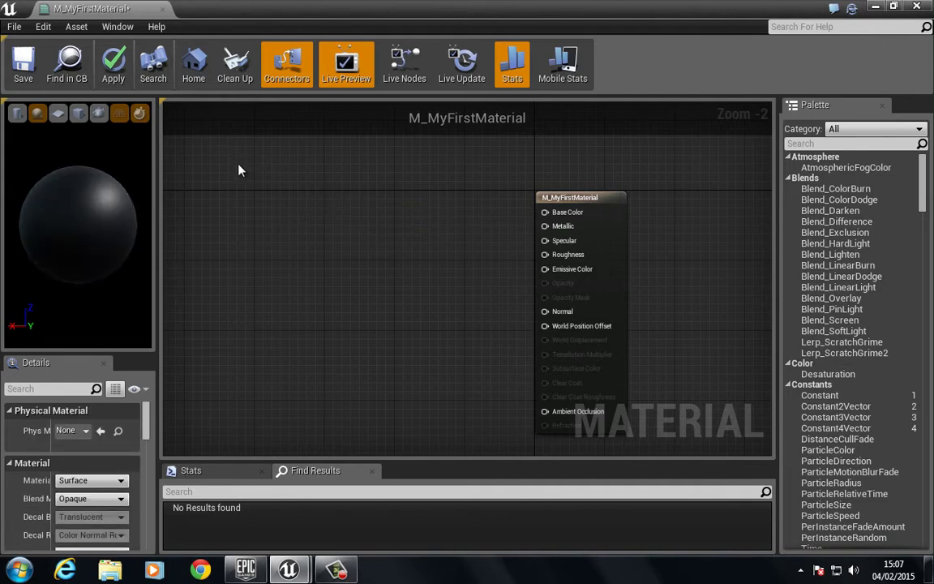
pyautogui.click(290, 71)
pyautogui.click(292, 72)
pyautogui.click(292, 72)
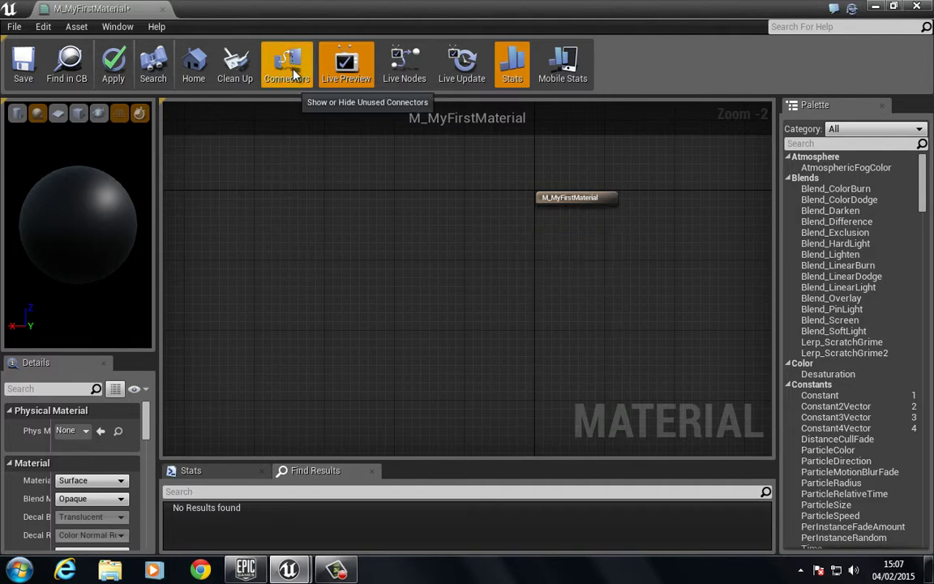
pyautogui.click(292, 72)
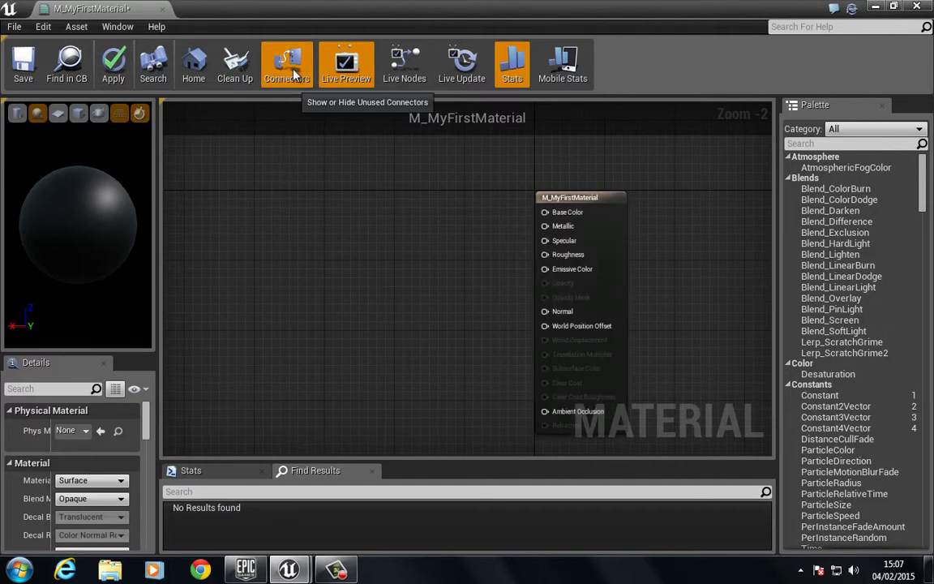
pyautogui.click(362, 196)
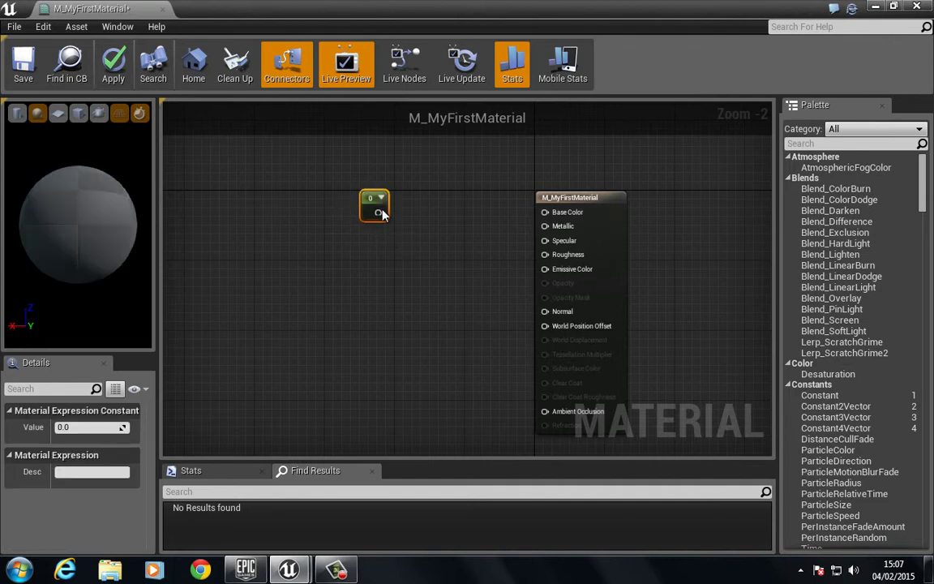
pyautogui.moveTo(378, 212); pyautogui.dragTo(545, 214)
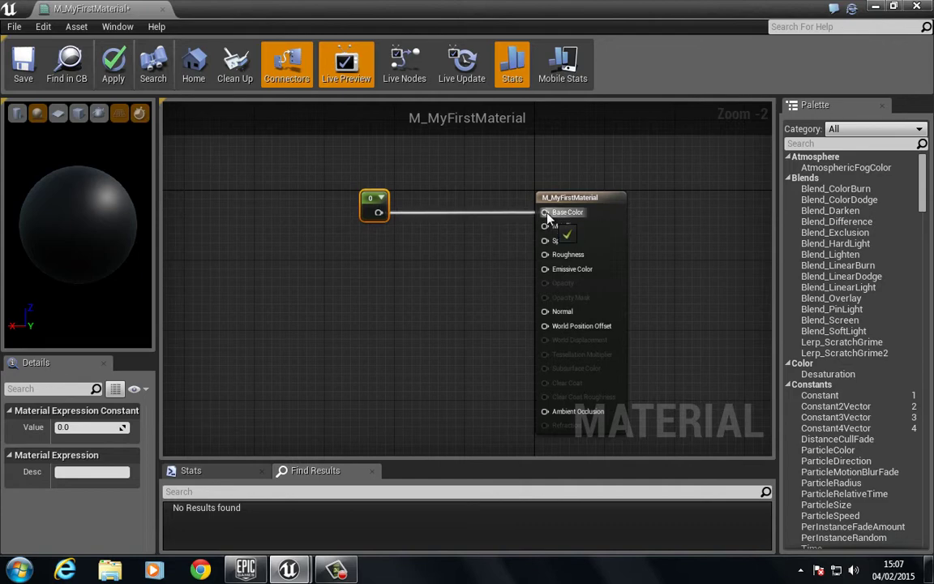
pyautogui.click(380, 200)
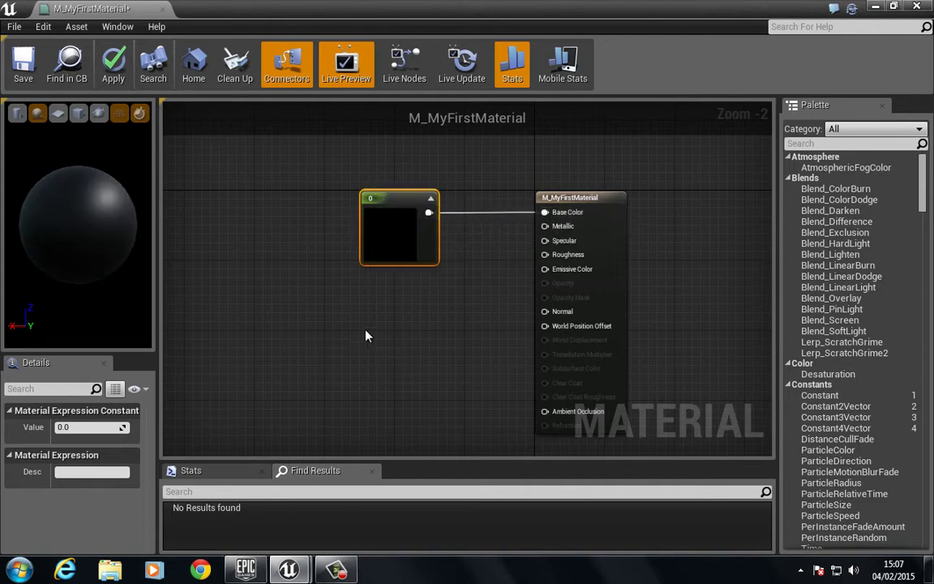
pyautogui.click(287, 65)
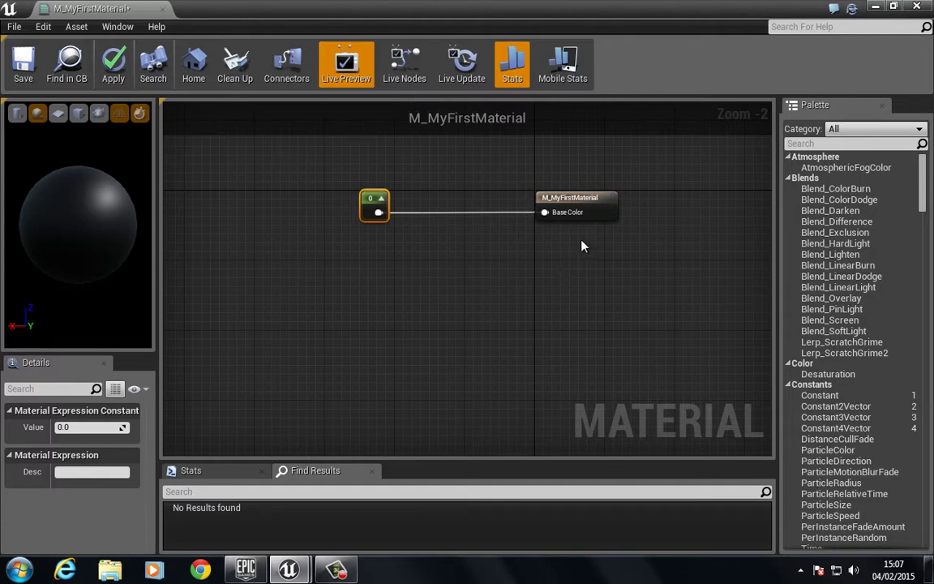
pyautogui.click(287, 69)
pyautogui.press('Delete')
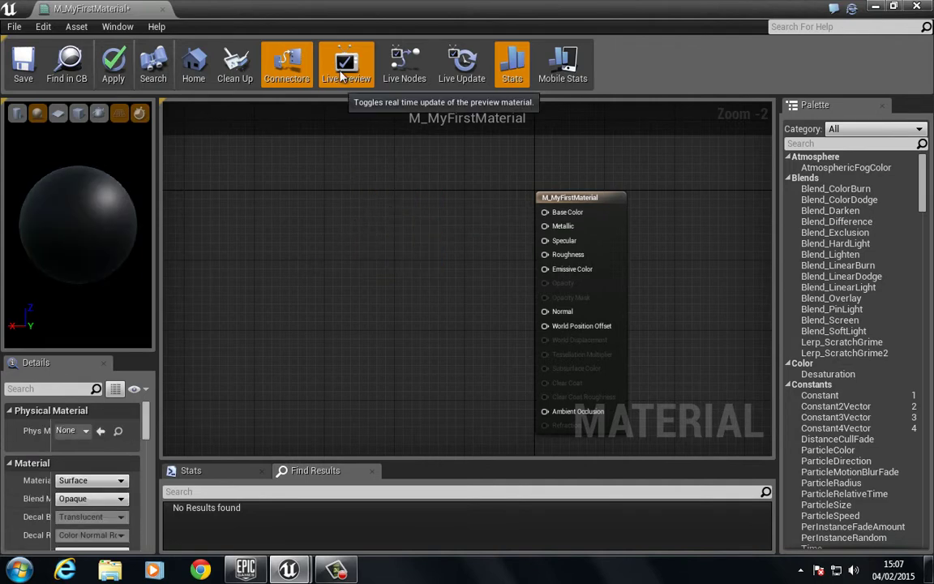
pyautogui.moveTo(80, 206); pyautogui.dragTo(61, 233)
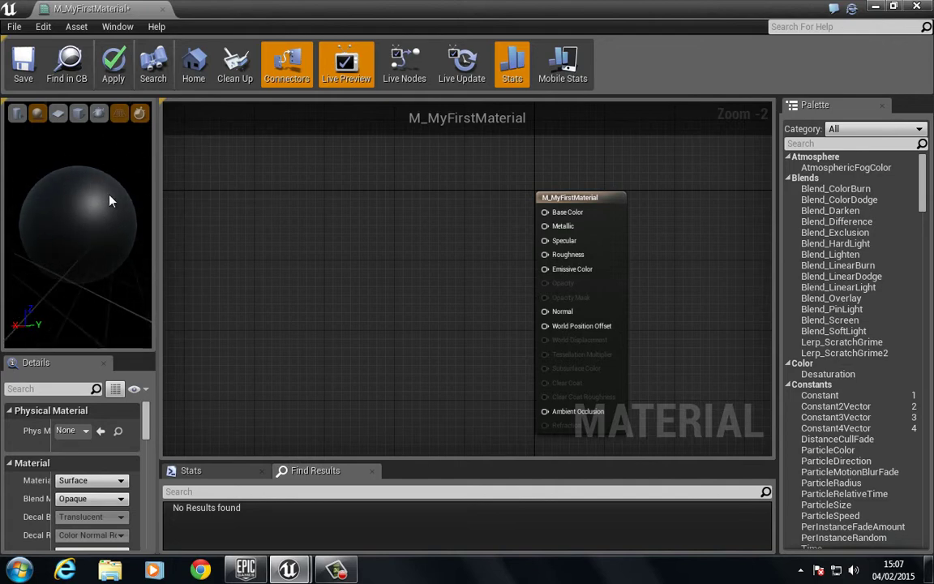
pyautogui.click(414, 69)
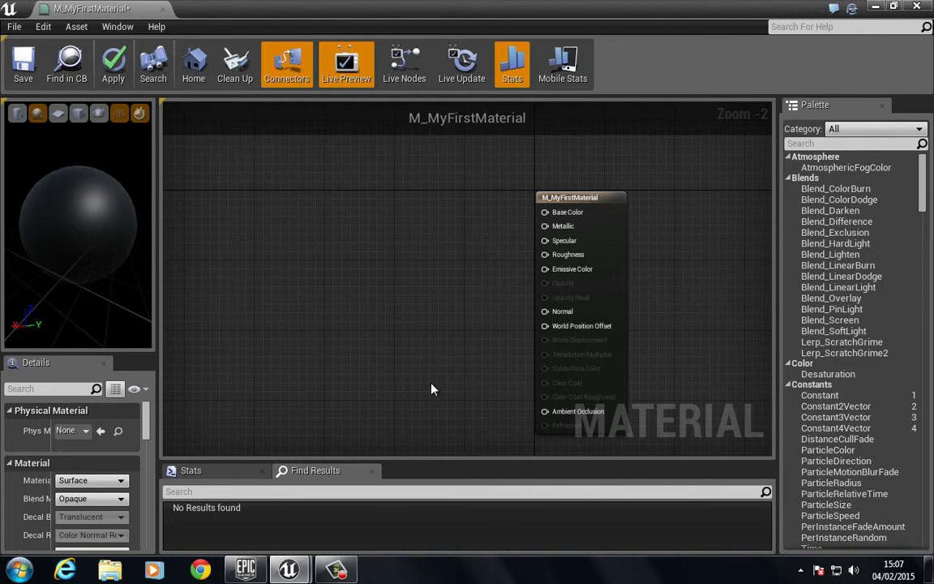
pyautogui.moveTo(293, 347); pyautogui.dragTo(268, 327, button='right')
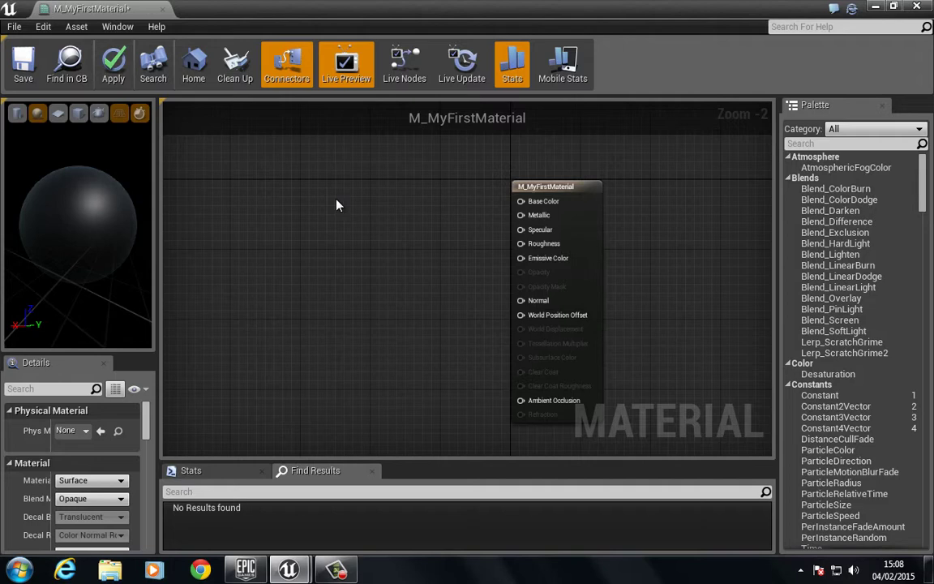
pyautogui.click(462, 74)
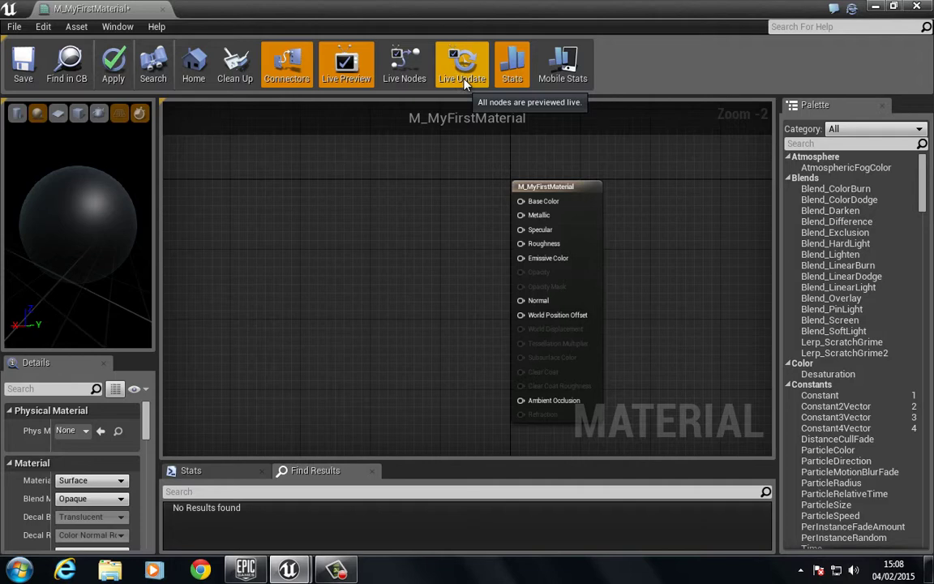
pyautogui.click(466, 81)
pyautogui.moveTo(71, 237)
pyautogui.mouseDown()
pyautogui.moveTo(91, 238)
pyautogui.moveTo(68, 241)
pyautogui.mouseUp()
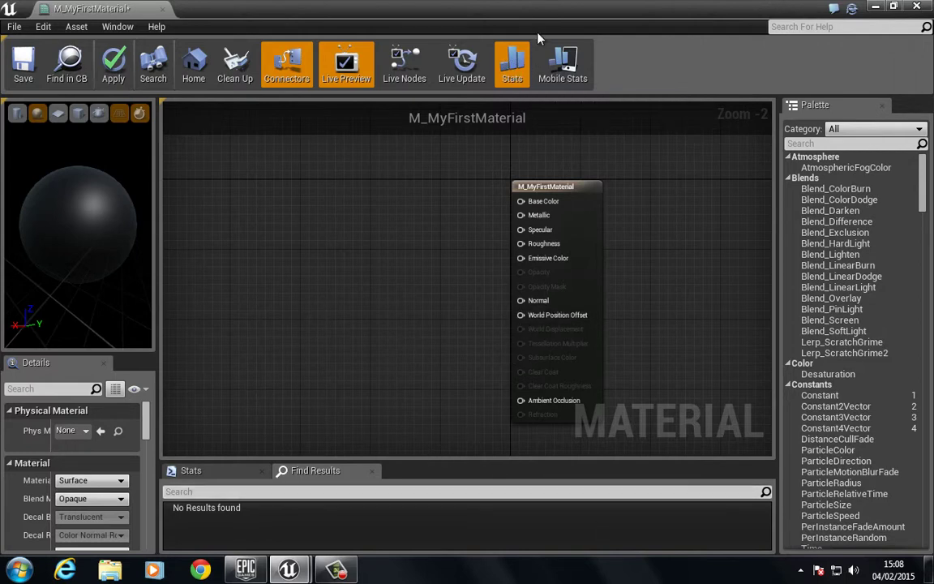
# - Show desktop Stats (34 base pass, 31 vertex shader instructions) with Mobile Stats hidden
pyautogui.click(514, 71)
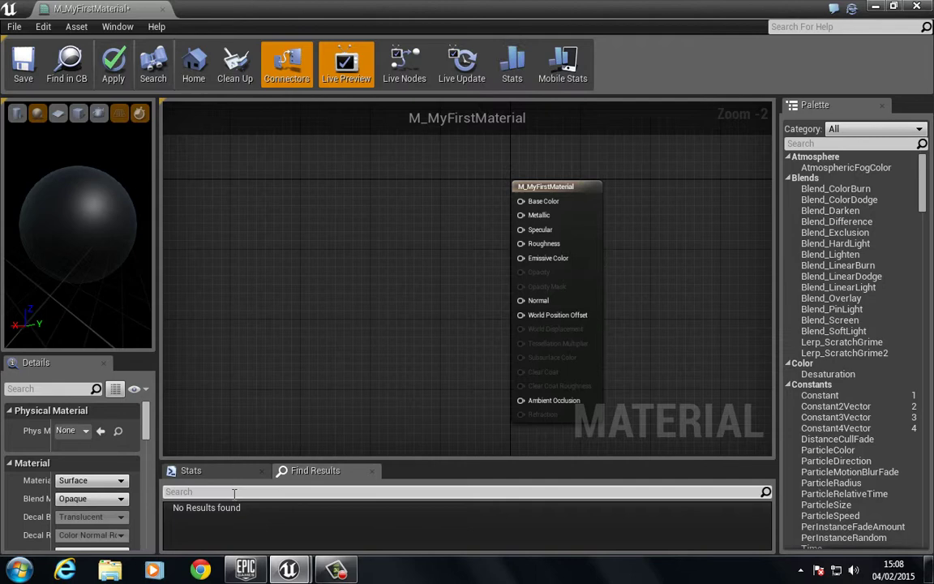
pyautogui.click(222, 475)
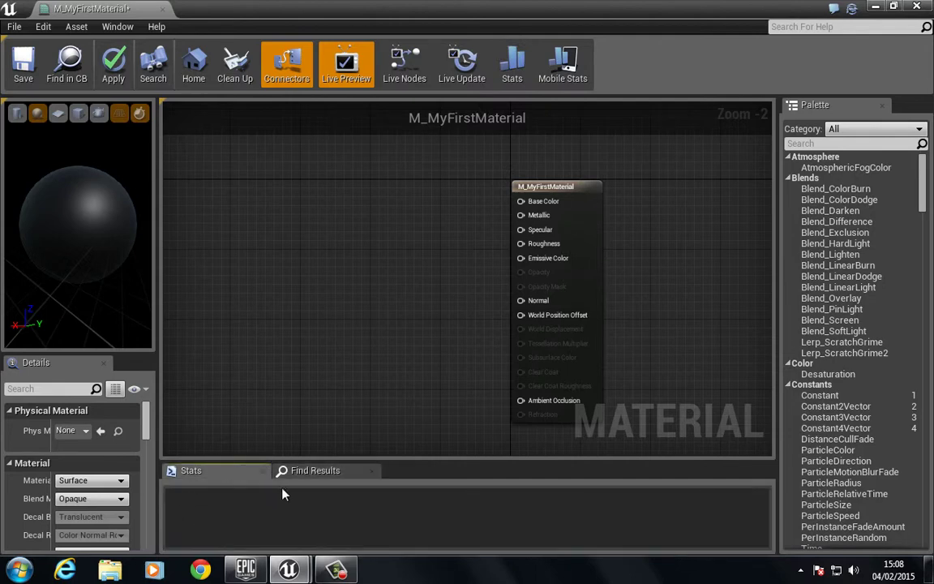
pyautogui.click(511, 65)
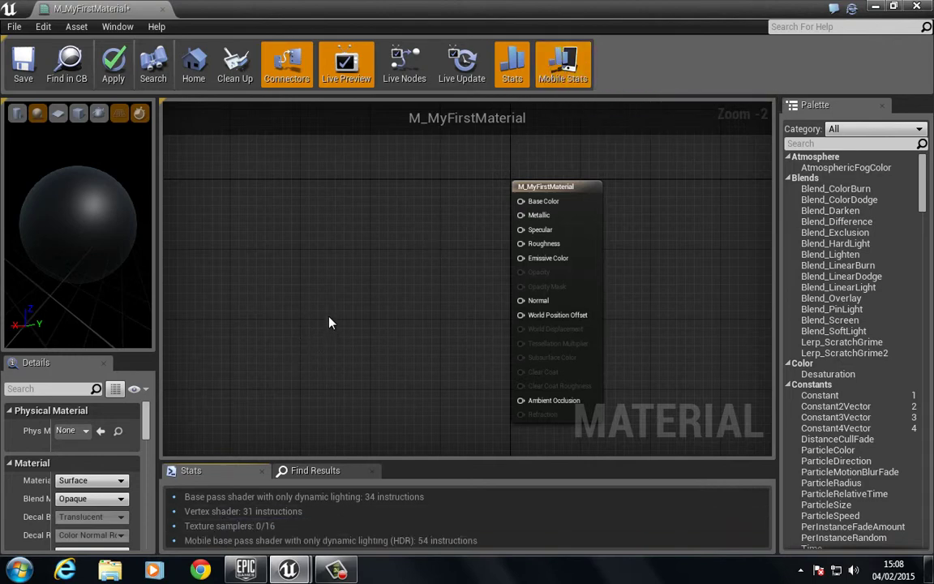
pyautogui.scroll(-2, 274, 507)
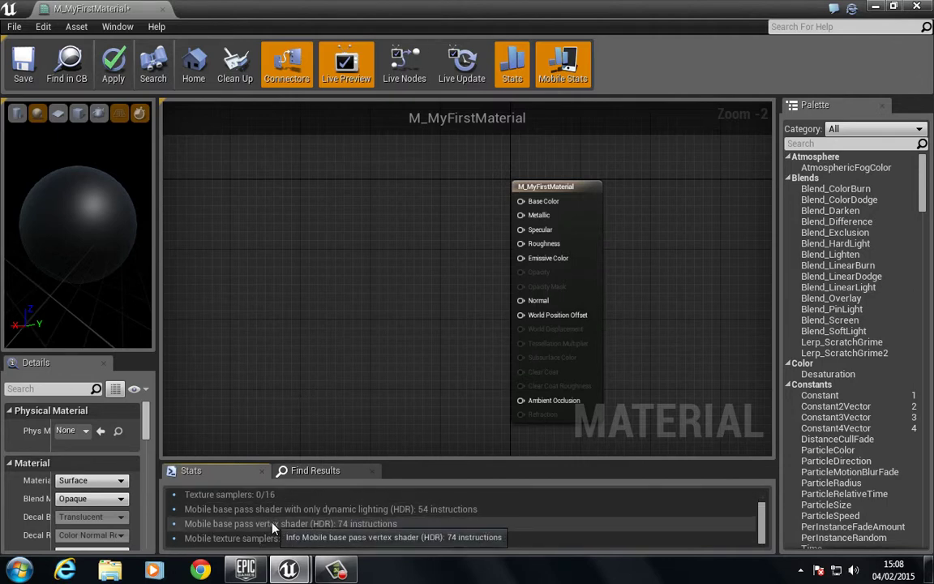
pyautogui.scroll(2, 273, 528)
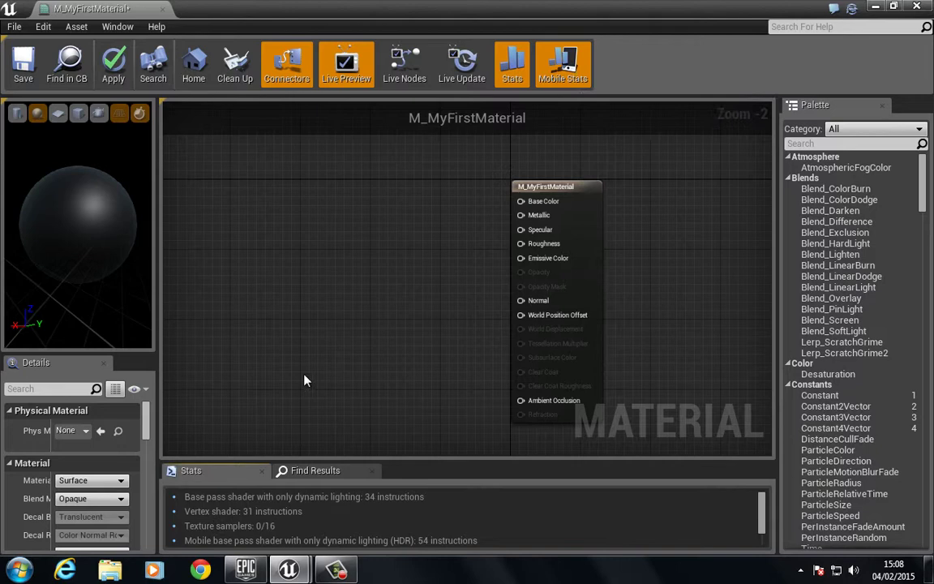
pyautogui.click(574, 55)
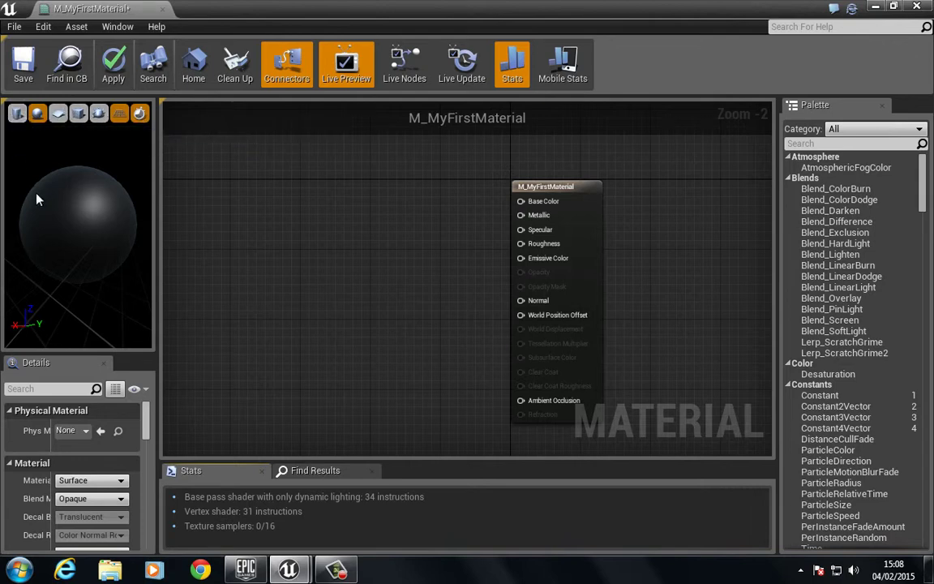
# - Preview the material on a cylinder, viewing it from above and from the side
pyautogui.click(18, 113)
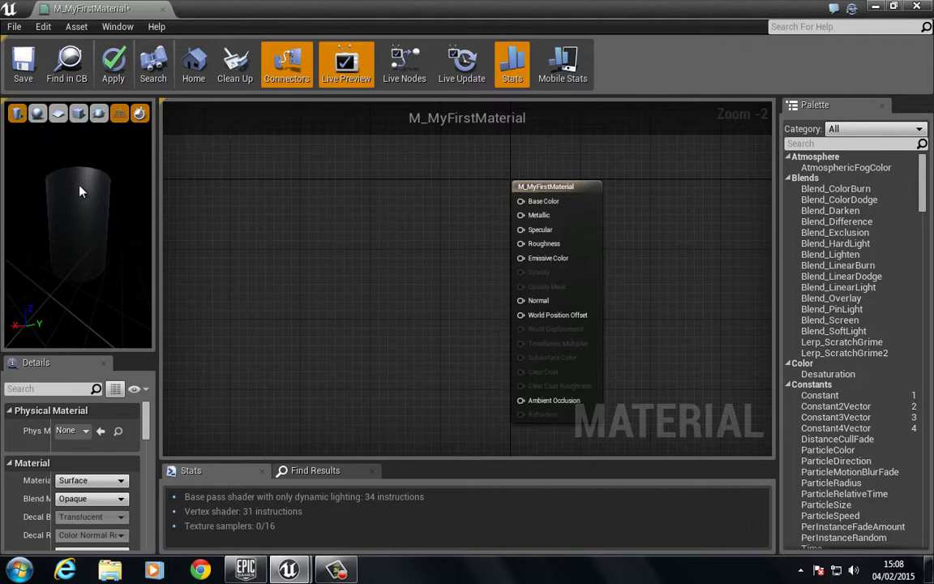
pyautogui.moveTo(70, 171); pyautogui.dragTo(59, 235)
pyautogui.moveTo(83, 187); pyautogui.dragTo(72, 151)
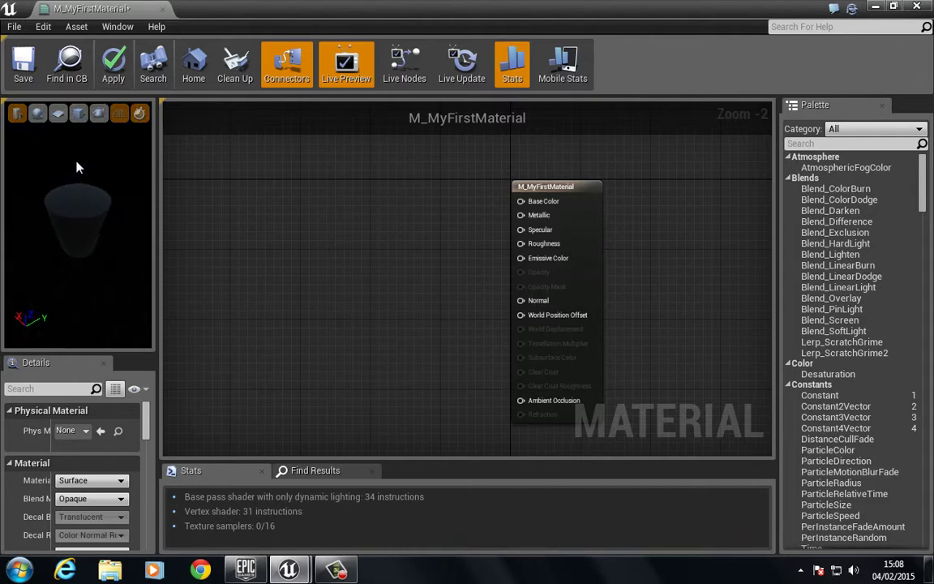
# - Cycle sphere, plane and cube previews, then try the selected-mesh preview and dismiss the No Preview Mesh warning
pyautogui.click(38, 113)
pyautogui.click(58, 114)
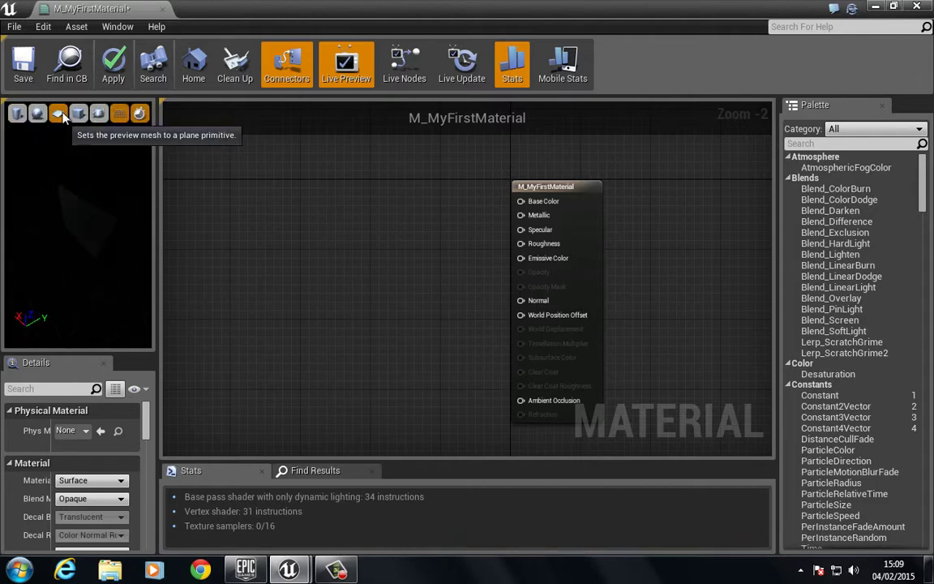
pyautogui.click(78, 114)
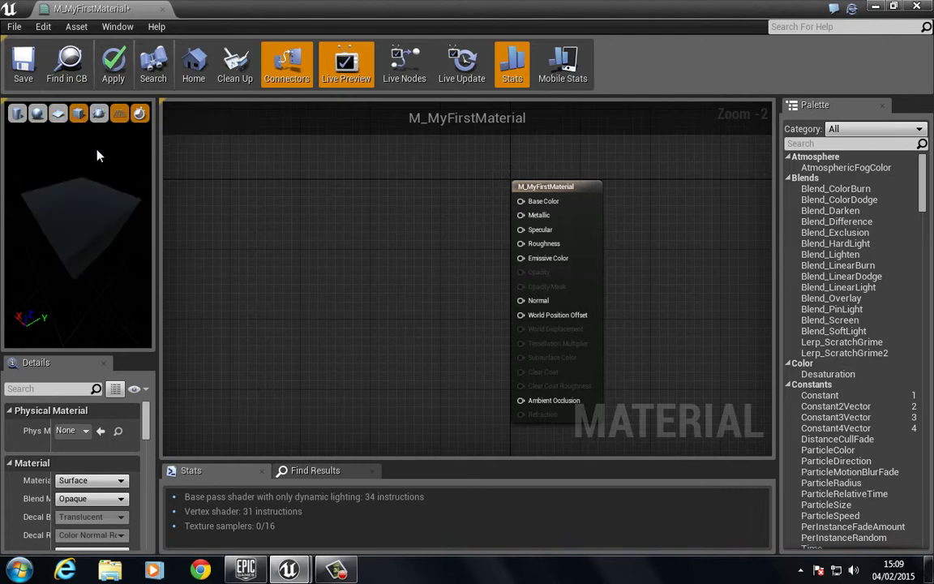
pyautogui.click(99, 114)
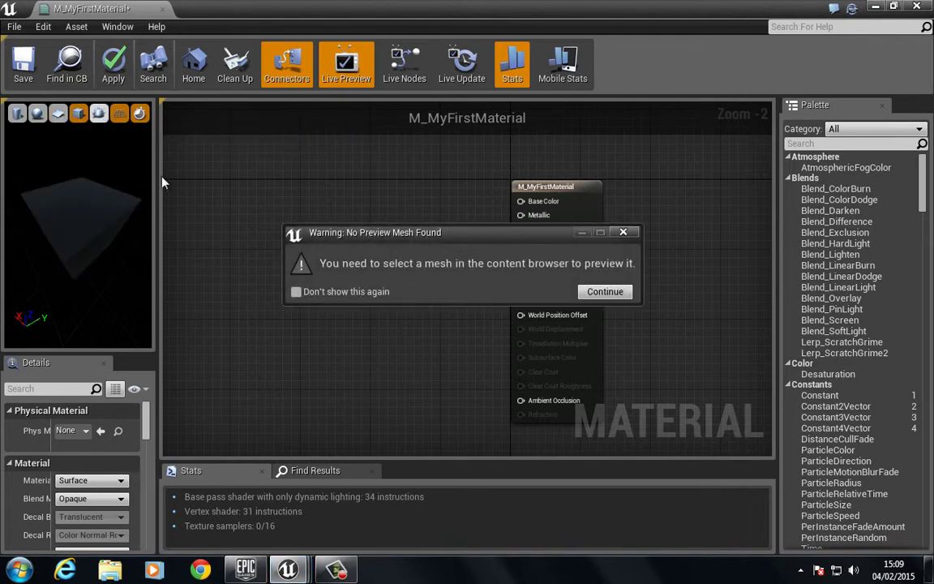
pyautogui.click(605, 293)
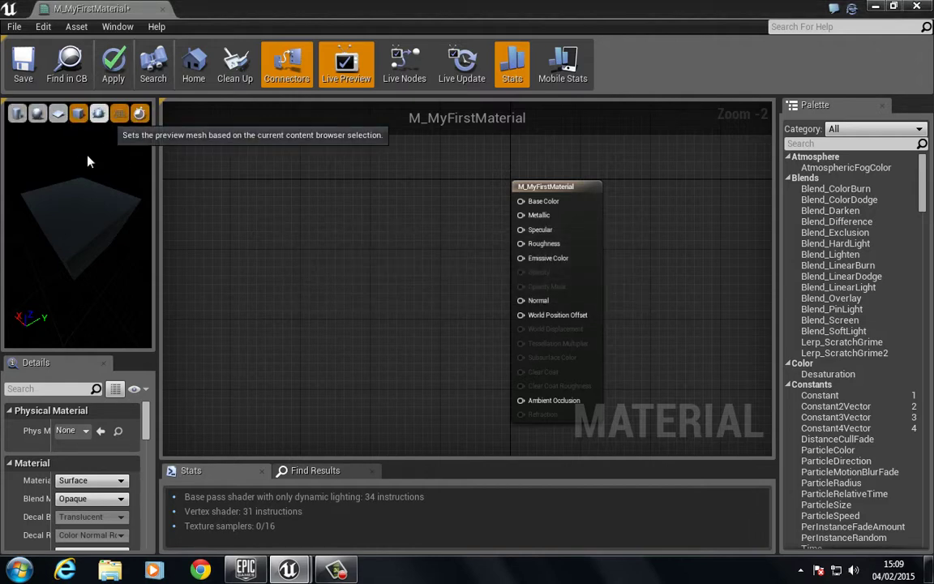
# - Switch the preview back to the cylinder and select SM_DoorFrame in StarterContent's Props folder
pyautogui.click(18, 113)
pyautogui.press('super+Down')
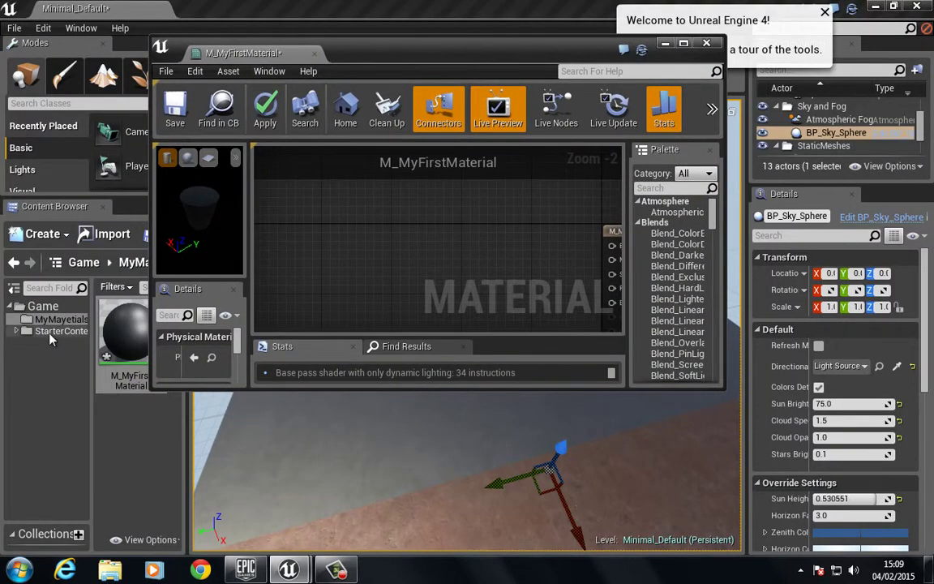
pyautogui.click(57, 331)
pyautogui.moveTo(366, 56); pyautogui.dragTo(450, 71)
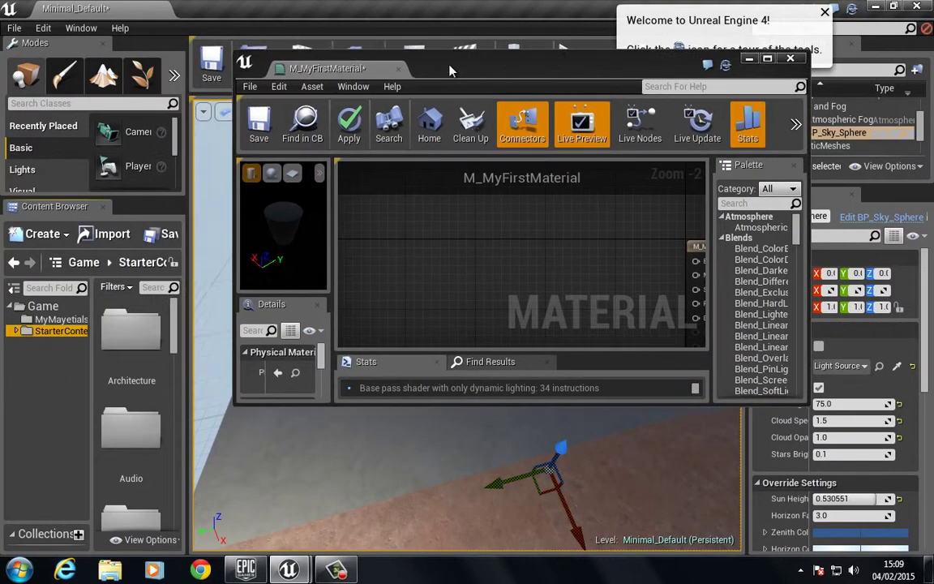
pyautogui.moveTo(173, 329); pyautogui.dragTo(171, 445)
pyautogui.click(122, 325)
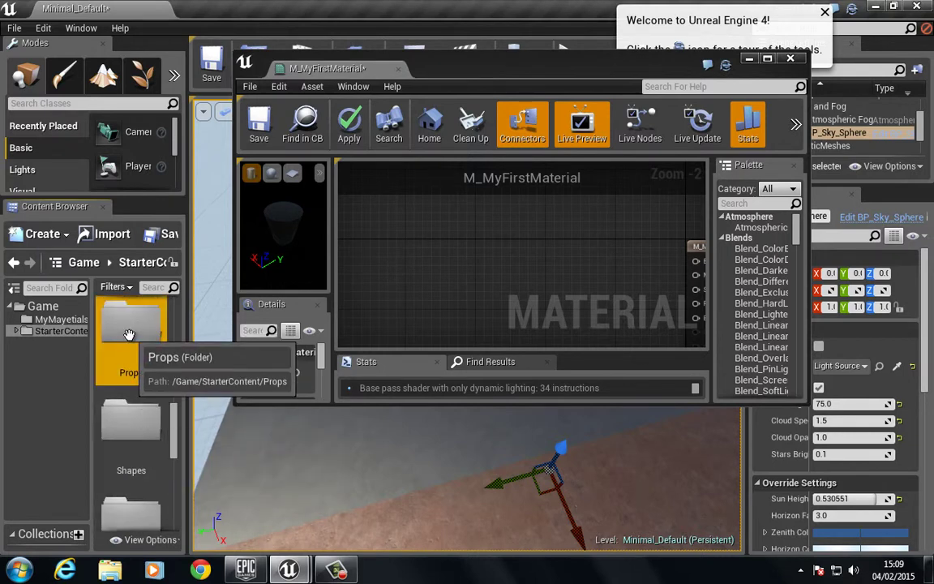
pyautogui.doubleClick(128, 334)
pyautogui.moveTo(174, 380)
pyautogui.mouseDown()
pyautogui.moveTo(176, 416)
pyautogui.moveTo(172, 375)
pyautogui.mouseUp()
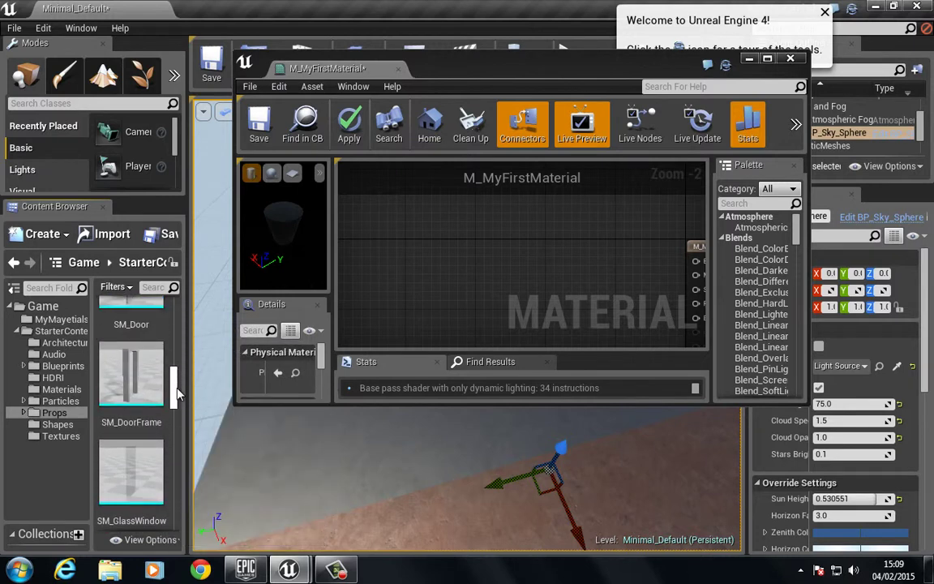
pyautogui.click(132, 378)
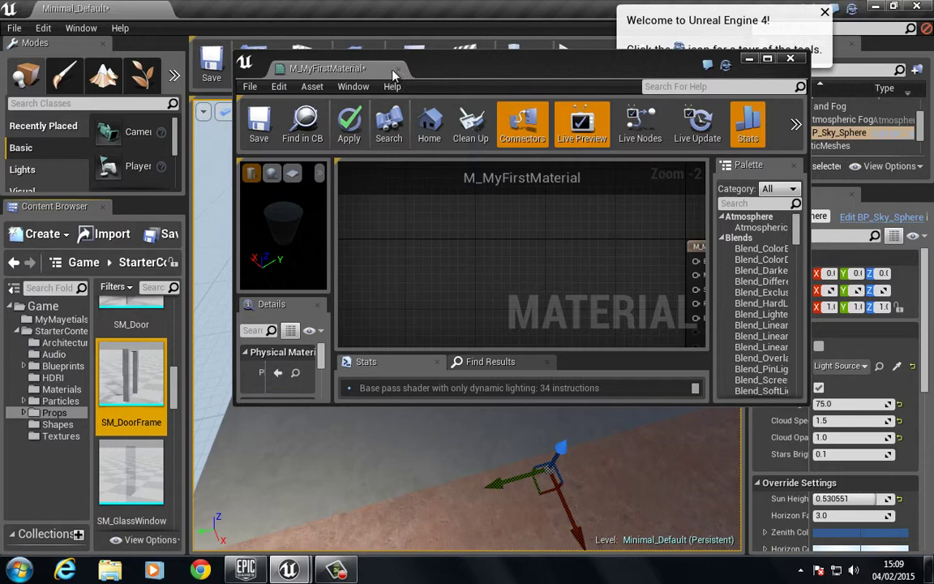
# - Maximize the material editor and preview the material on the selected SM_DoorFrame, orbiting around it
pyautogui.moveTo(441, 74); pyautogui.dragTo(430, 2)
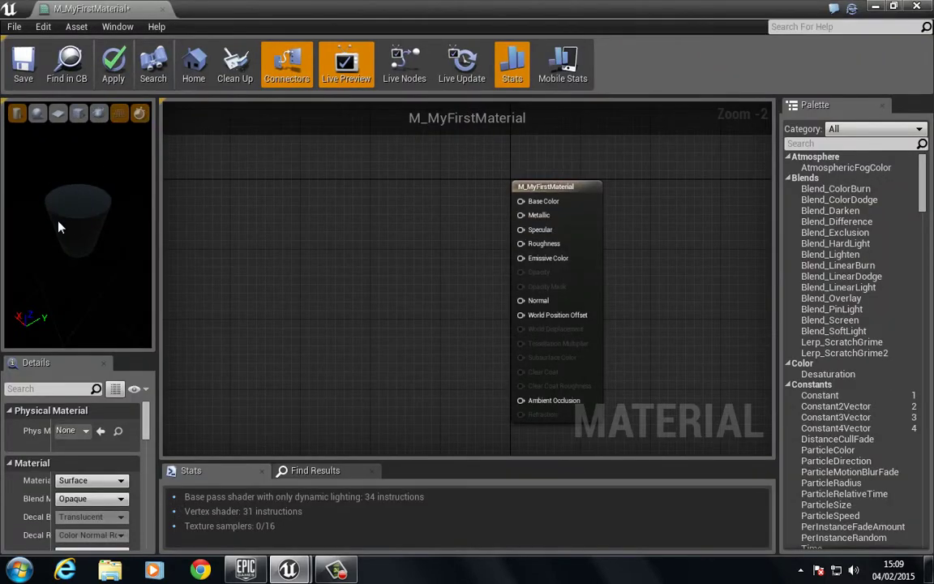
pyautogui.doubleClick(369, 7)
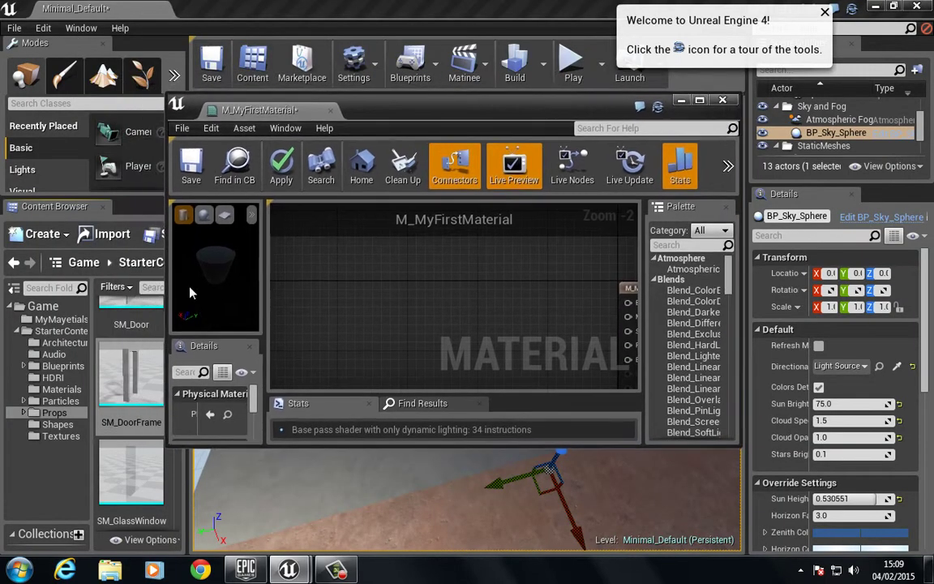
pyautogui.click(130, 377)
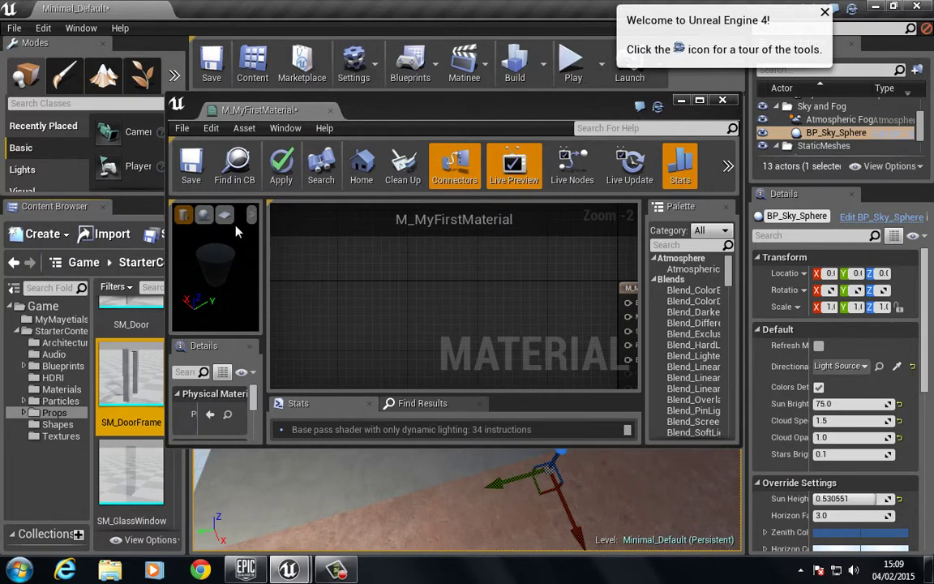
pyautogui.moveTo(362, 105); pyautogui.dragTo(378, 1)
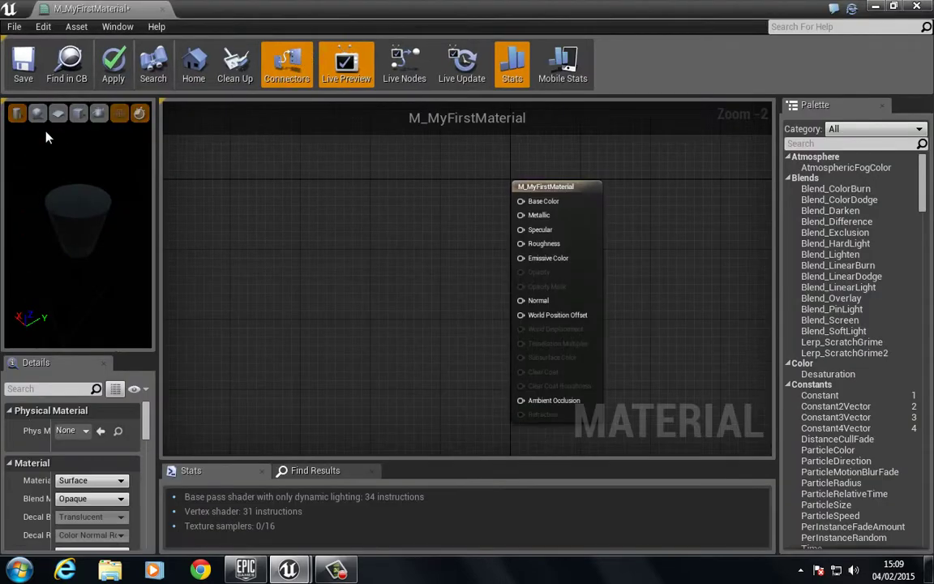
pyautogui.click(98, 115)
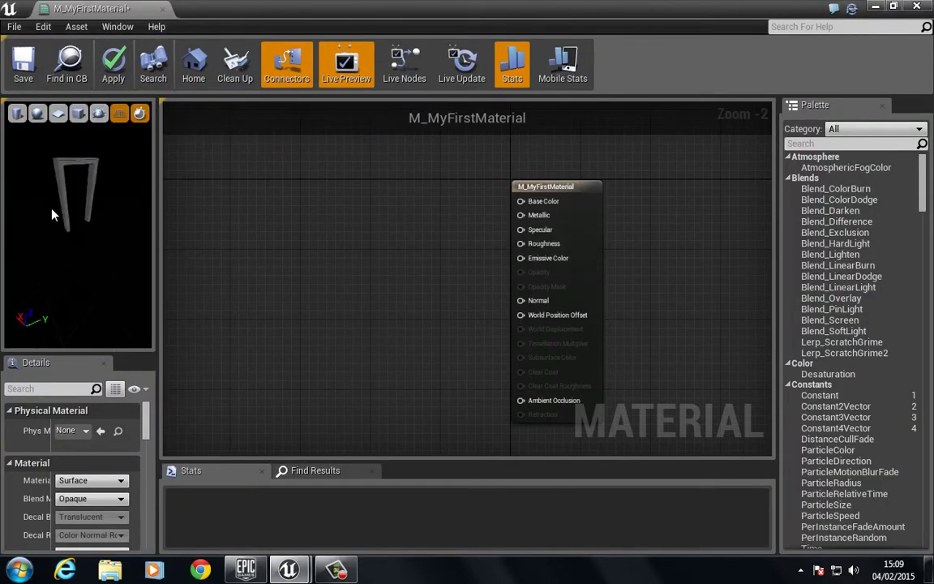
pyautogui.moveTo(46, 186); pyautogui.dragTo(127, 225)
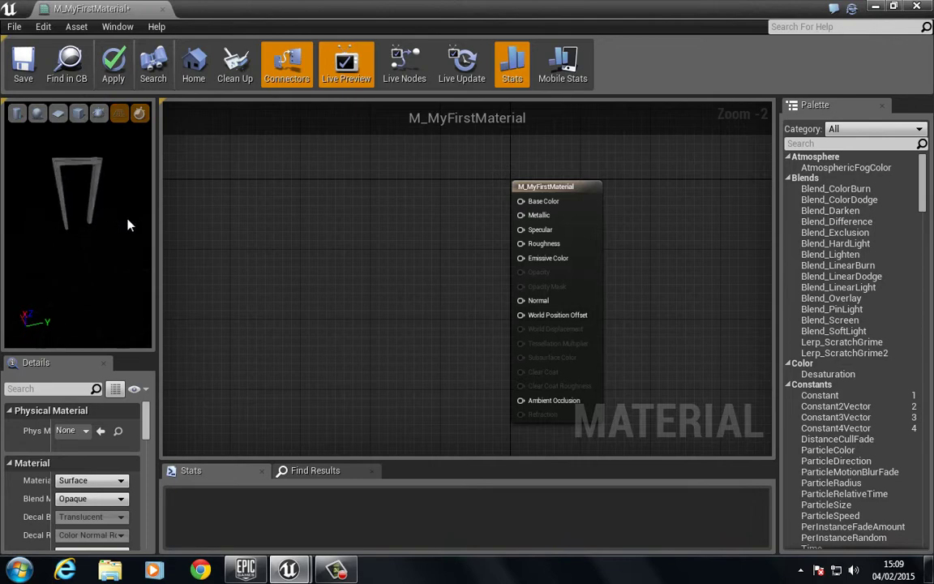
# - Switch the preview back to the sphere and widen the preview and Details panels
pyautogui.click(37, 115)
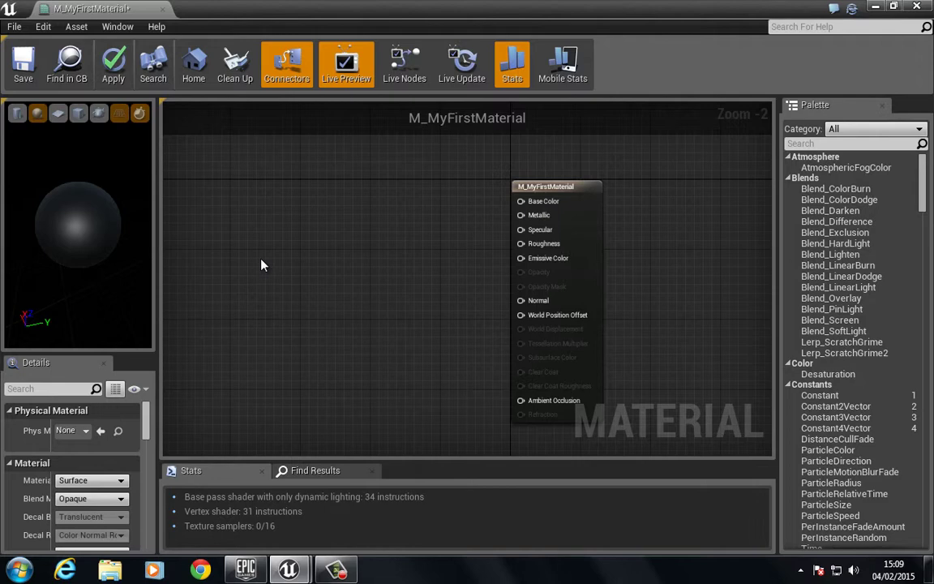
pyautogui.moveTo(158, 424); pyautogui.dragTo(246, 422)
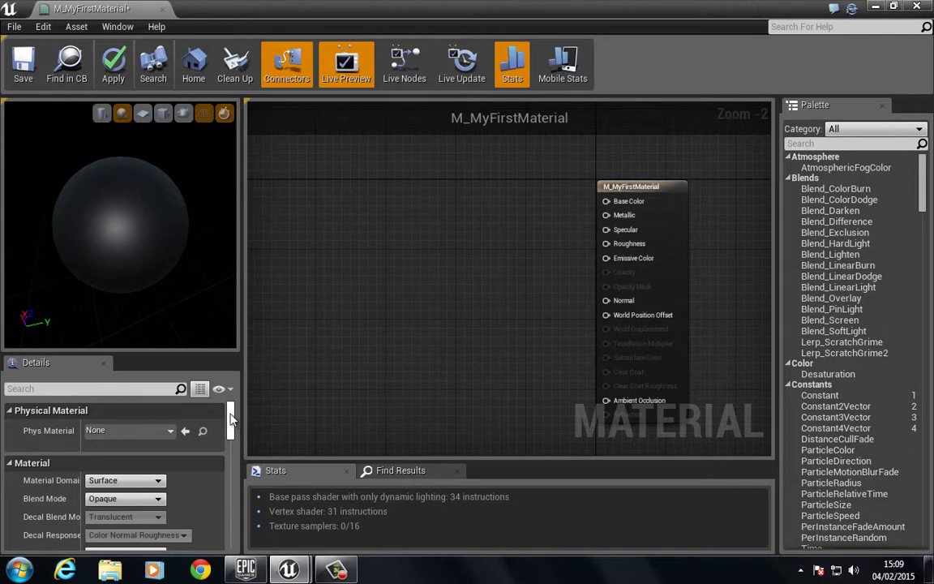
pyautogui.moveTo(230, 418); pyautogui.dragTo(223, 535)
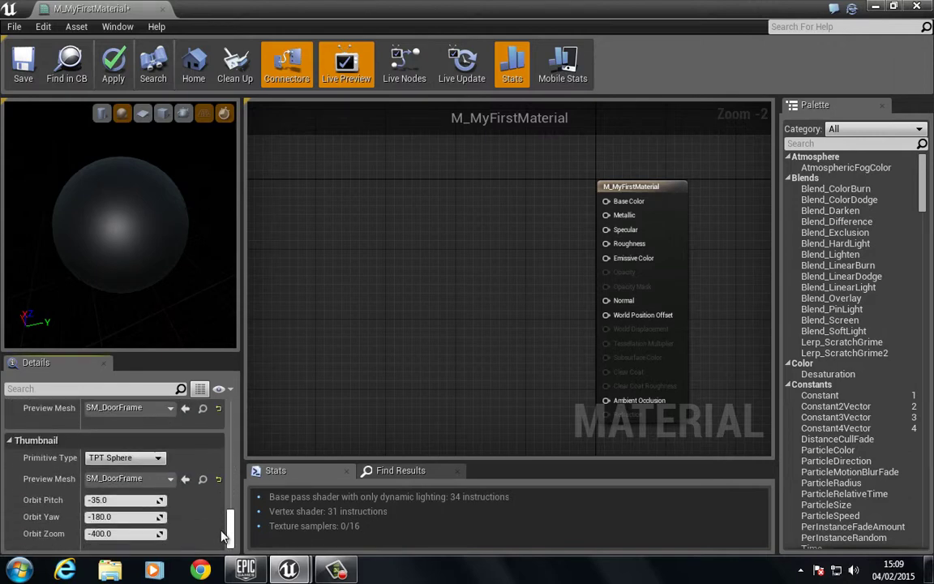
pyautogui.moveTo(237, 487); pyautogui.dragTo(237, 404)
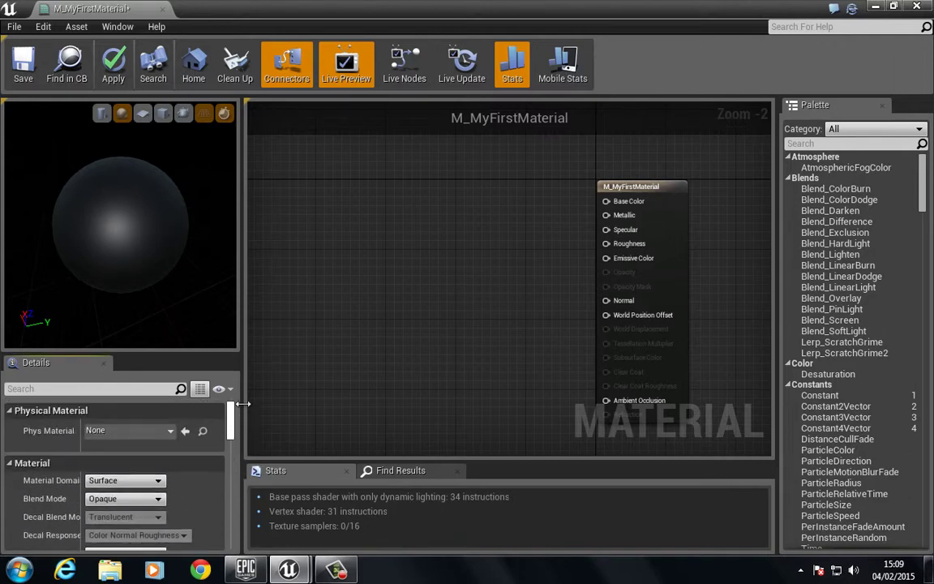
# - Add a Constant node to the graph, then deselect it to show the material properties
pyautogui.click(408, 194)
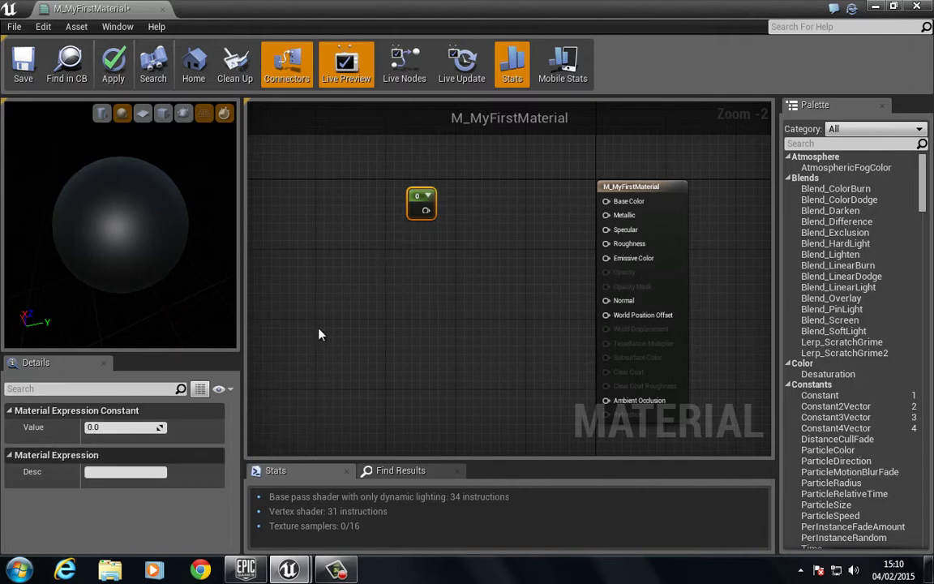
pyautogui.click(364, 238)
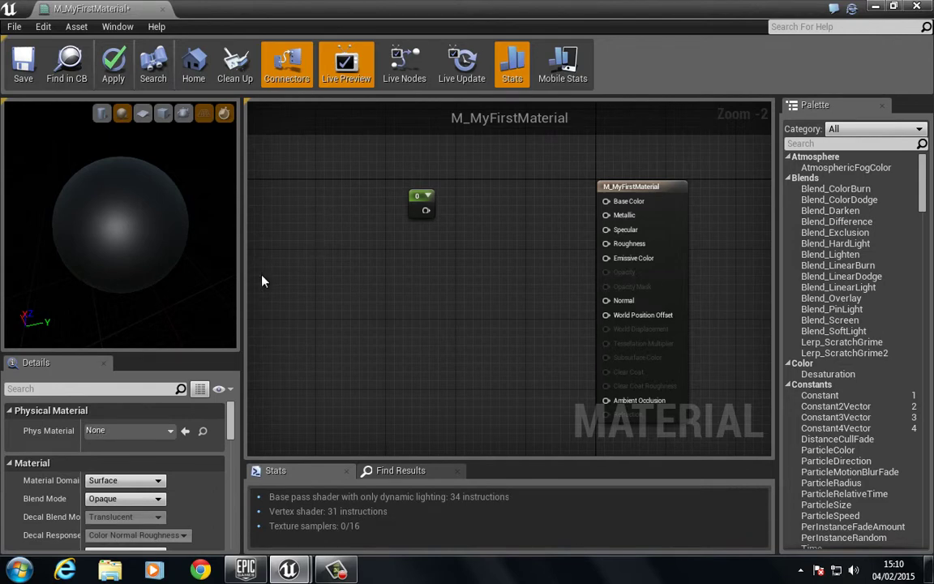
pyautogui.moveTo(229, 417)
pyautogui.mouseDown()
pyautogui.moveTo(229, 535)
pyautogui.moveTo(239, 420)
pyautogui.moveTo(229, 531)
pyautogui.moveTo(221, 401)
pyautogui.mouseUp()
# - Delete the Constant node and select the M_MyFirstMaterial result node to view its Details
pyautogui.click(416, 200)
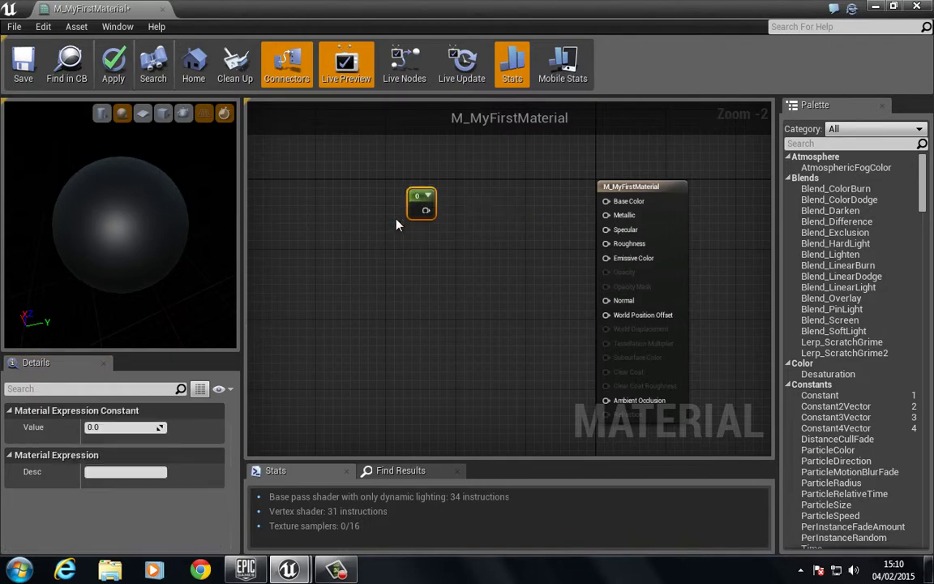
pyautogui.press('Delete')
pyautogui.click(612, 187)
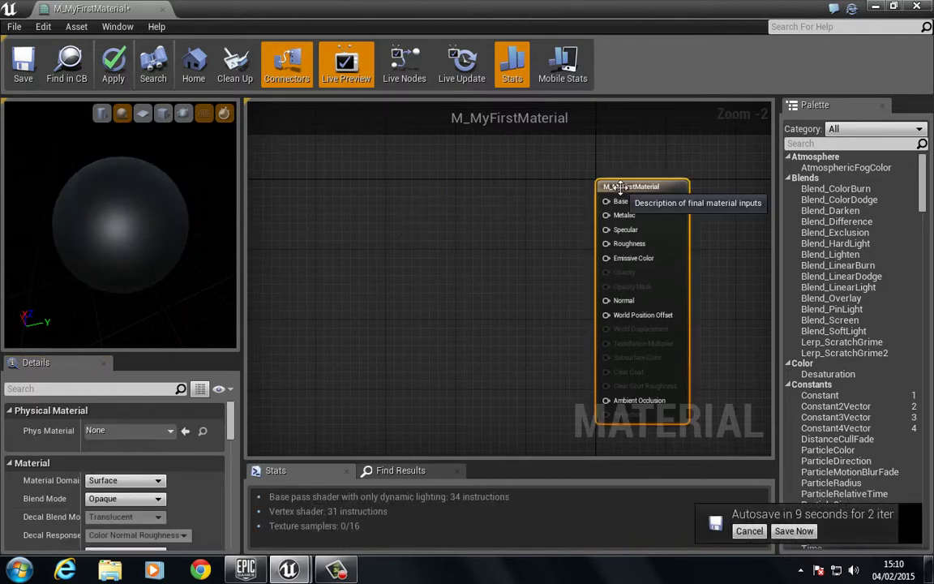
pyautogui.click(565, 178)
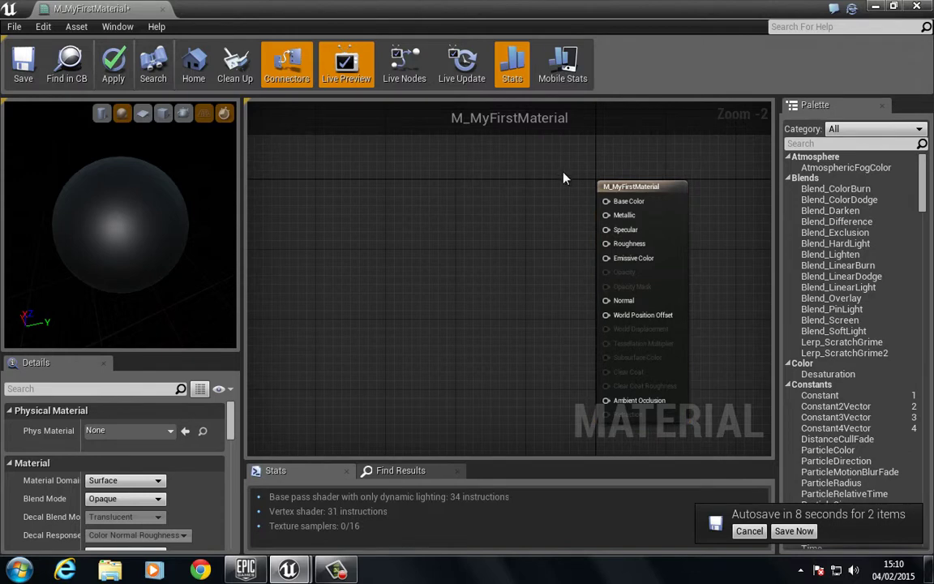
pyautogui.click(633, 187)
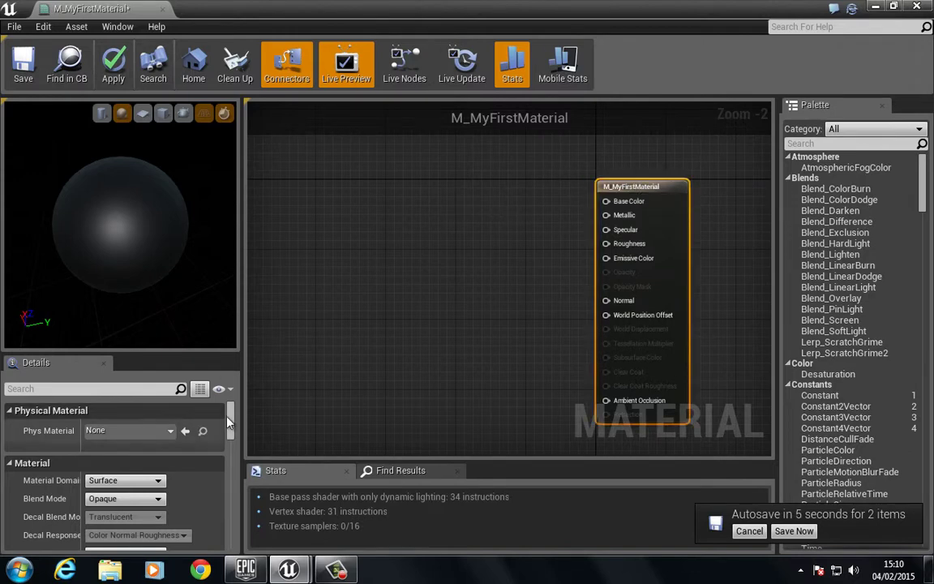
pyautogui.scroll(-5, 215, 406)
pyautogui.scroll(5, 216, 405)
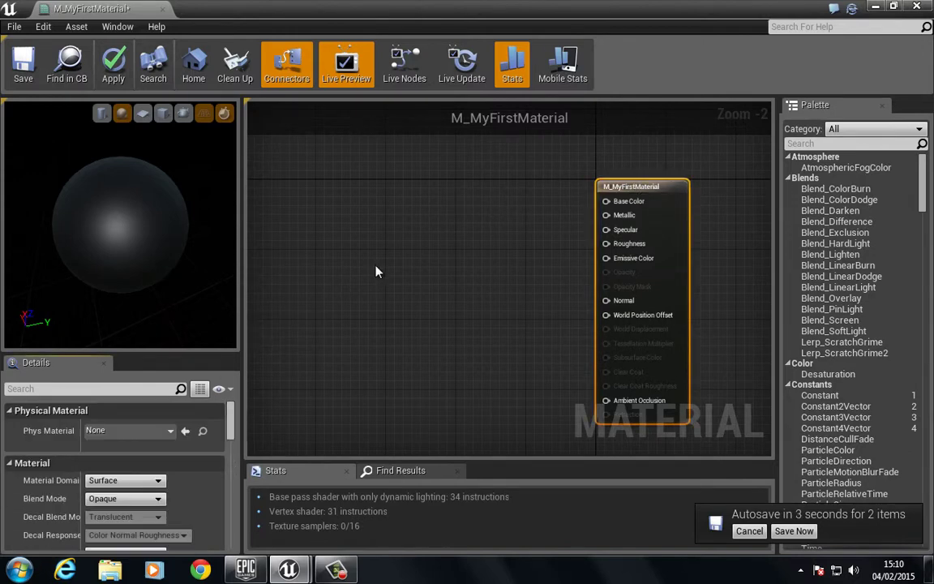
pyautogui.click(462, 170)
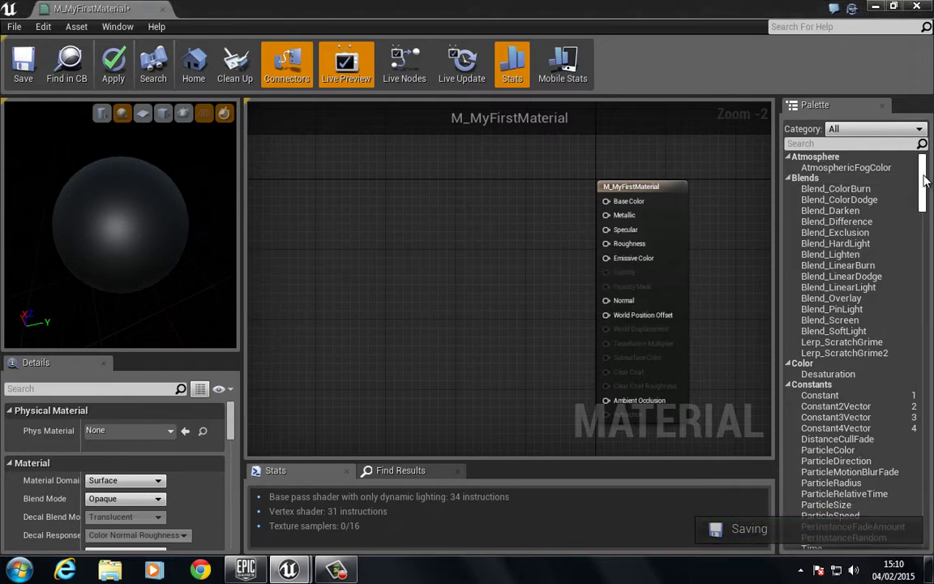
pyautogui.moveTo(925, 180)
pyautogui.mouseDown()
pyautogui.moveTo(917, 388)
pyautogui.moveTo(900, 519)
pyautogui.moveTo(922, 191)
pyautogui.mouseUp()
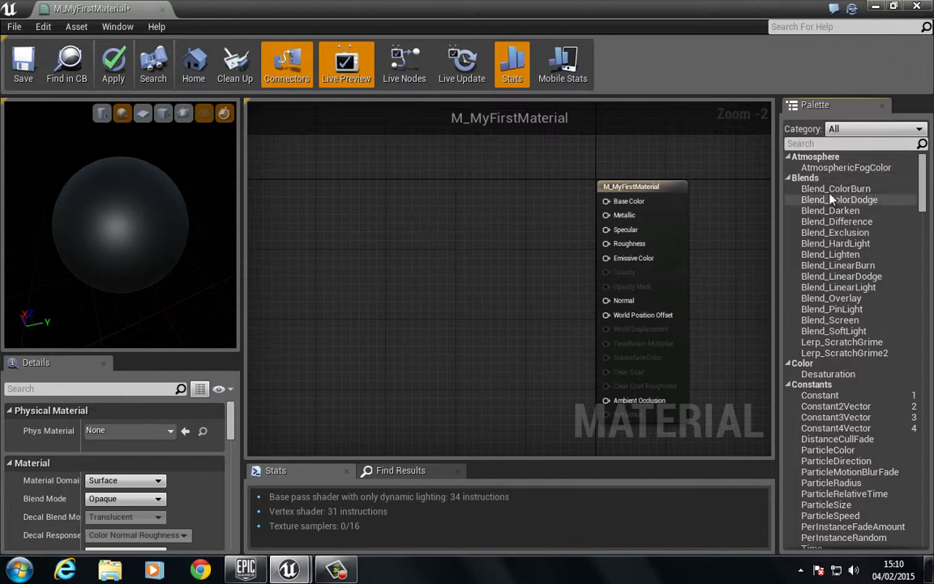
pyautogui.moveTo(835, 188); pyautogui.dragTo(387, 201)
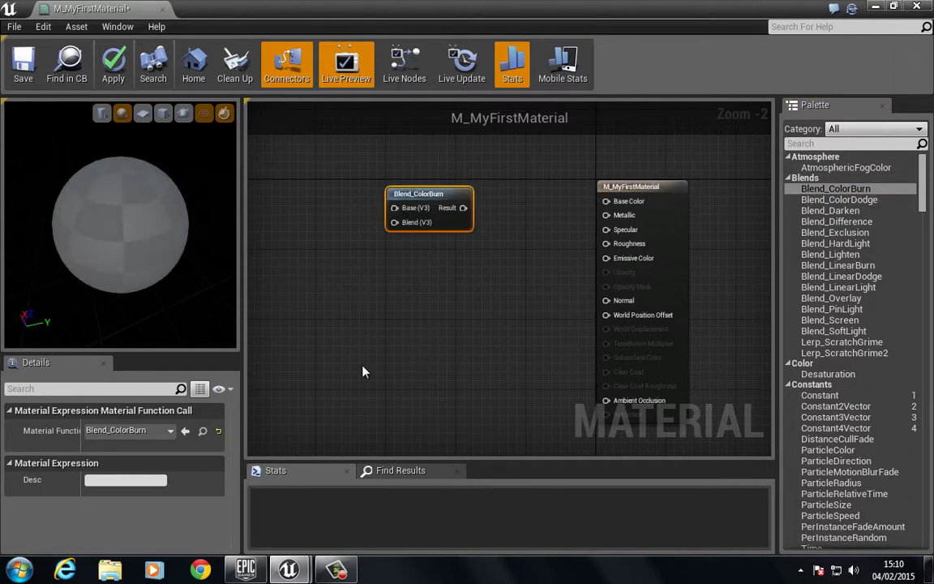
pyautogui.press('Delete')
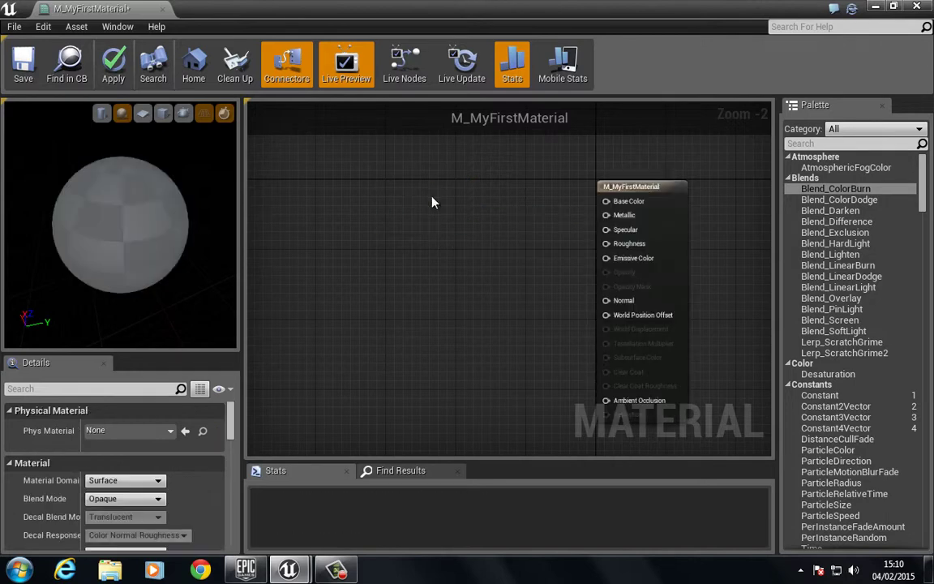
pyautogui.click(853, 133)
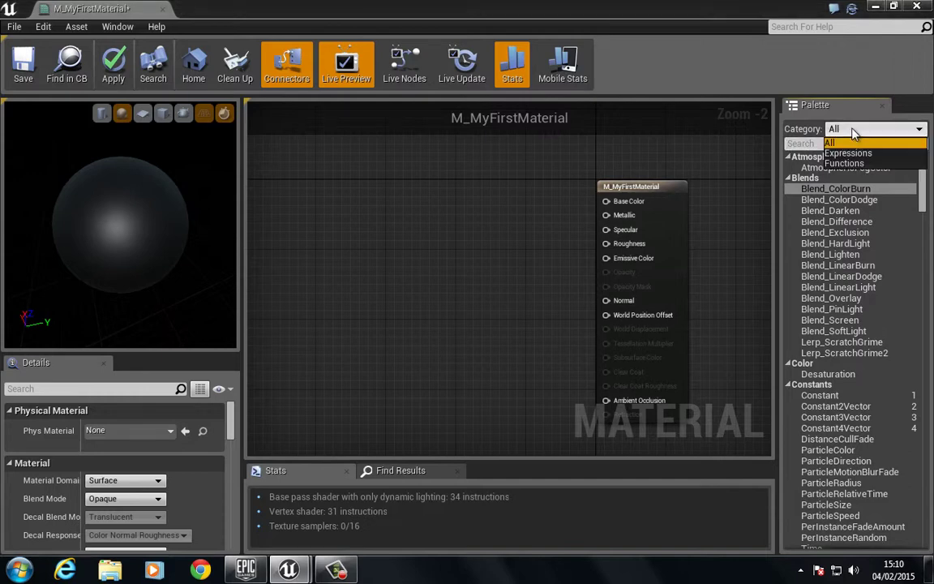
pyautogui.click(759, 114)
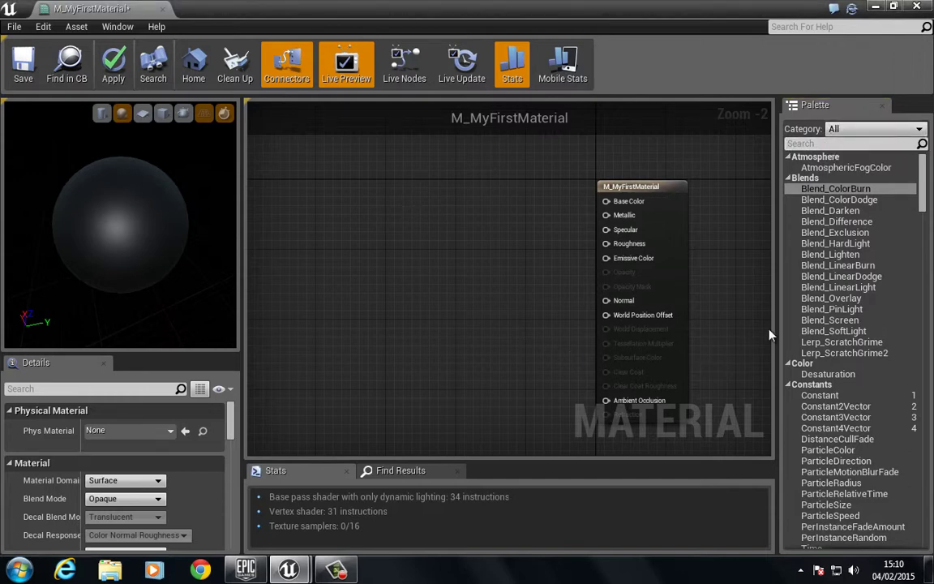
pyautogui.moveTo(924, 203)
pyautogui.mouseDown()
pyautogui.moveTo(923, 455)
pyautogui.moveTo(899, 552)
pyautogui.moveTo(920, 163)
pyautogui.moveTo(929, 454)
pyautogui.moveTo(923, 163)
pyautogui.moveTo(924, 202)
pyautogui.mouseUp()
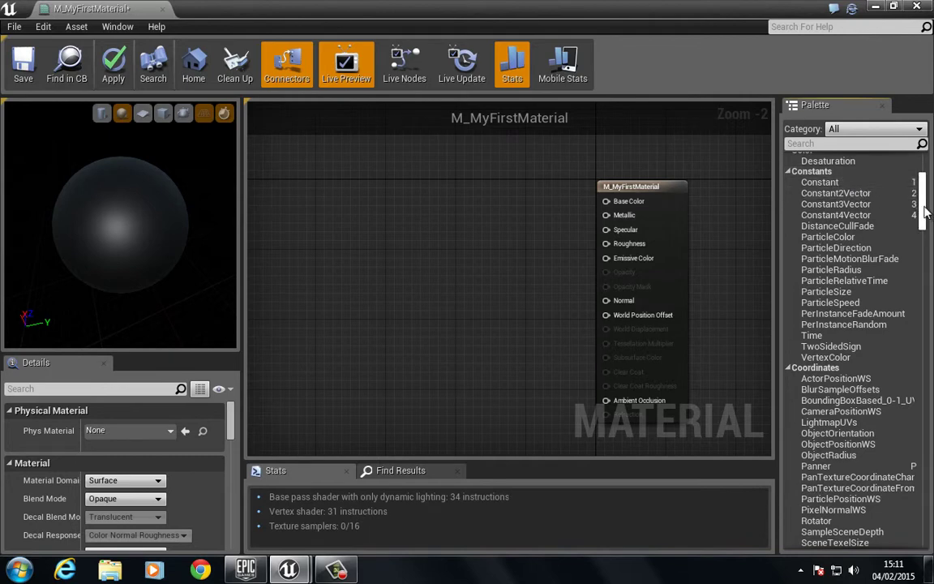
pyautogui.scroll(-5, 923, 227)
pyautogui.scroll(-6, 923, 245)
pyautogui.scroll(2, 924, 250)
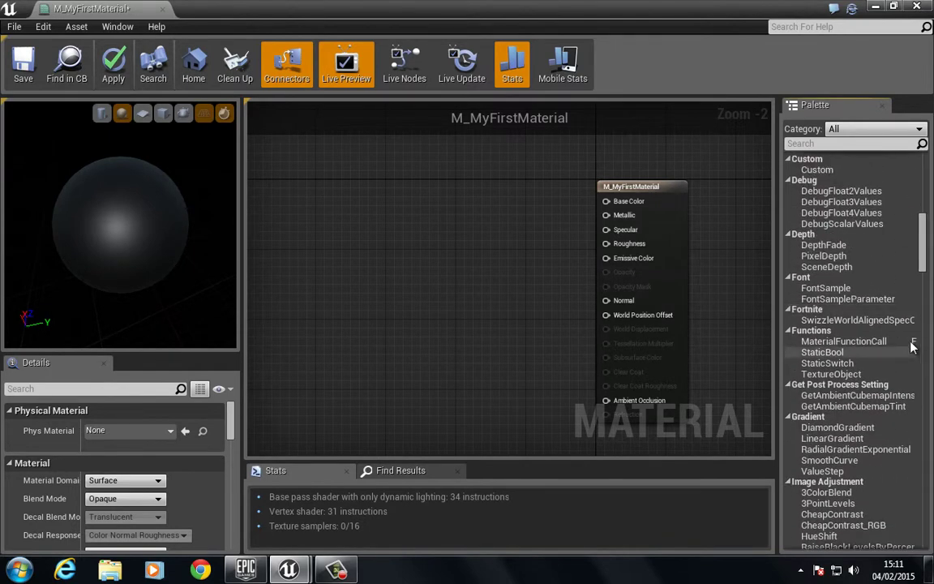
pyautogui.moveTo(926, 251); pyautogui.dragTo(924, 192)
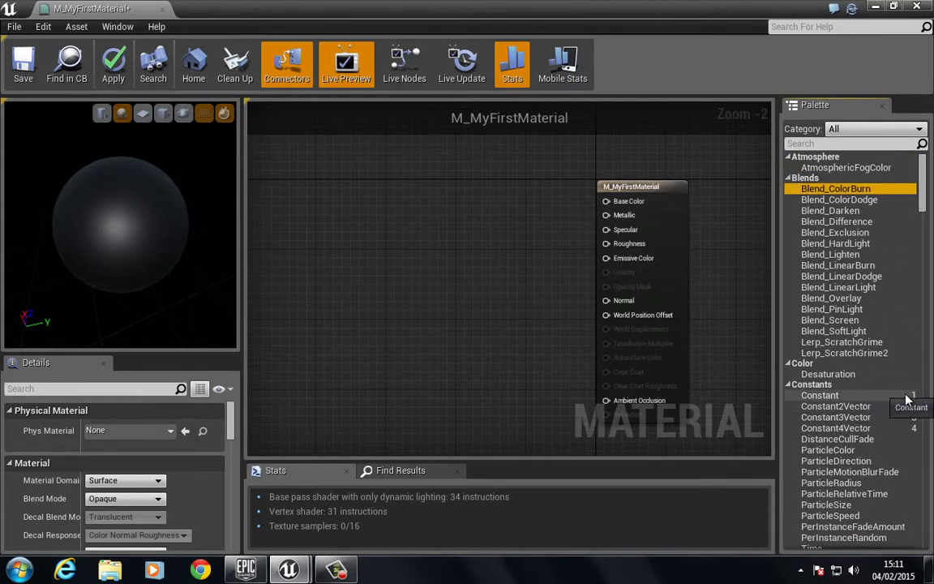
pyautogui.click(386, 201)
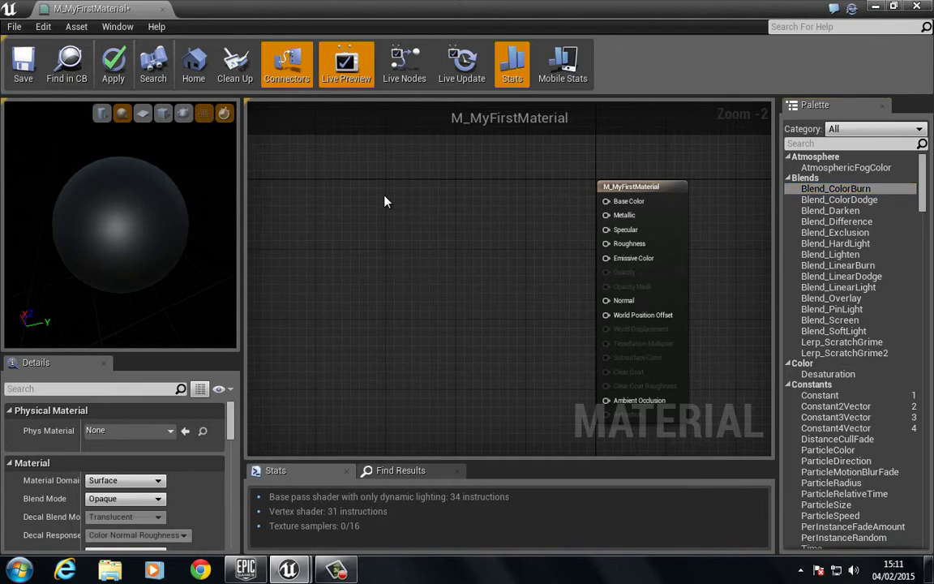
pyautogui.click(385, 201)
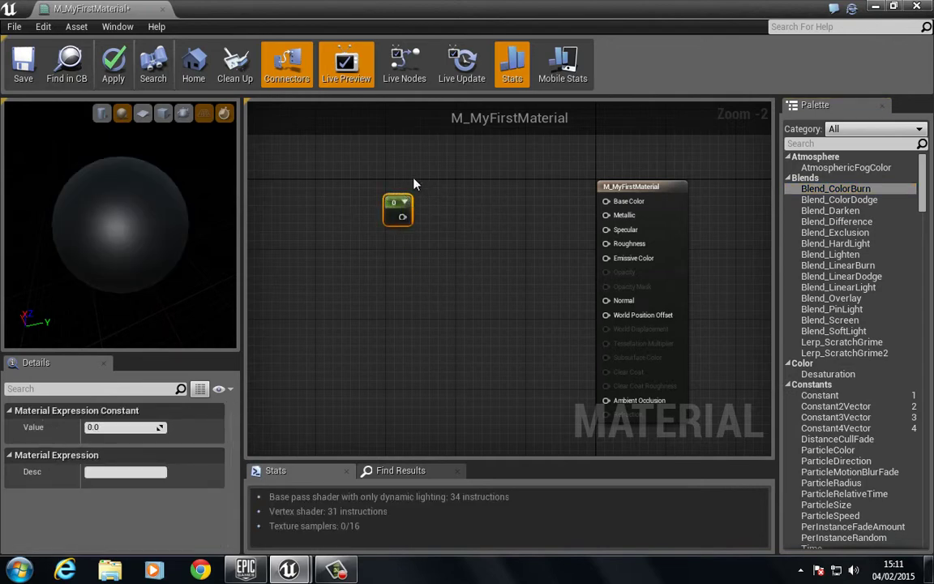
pyautogui.press('Delete')
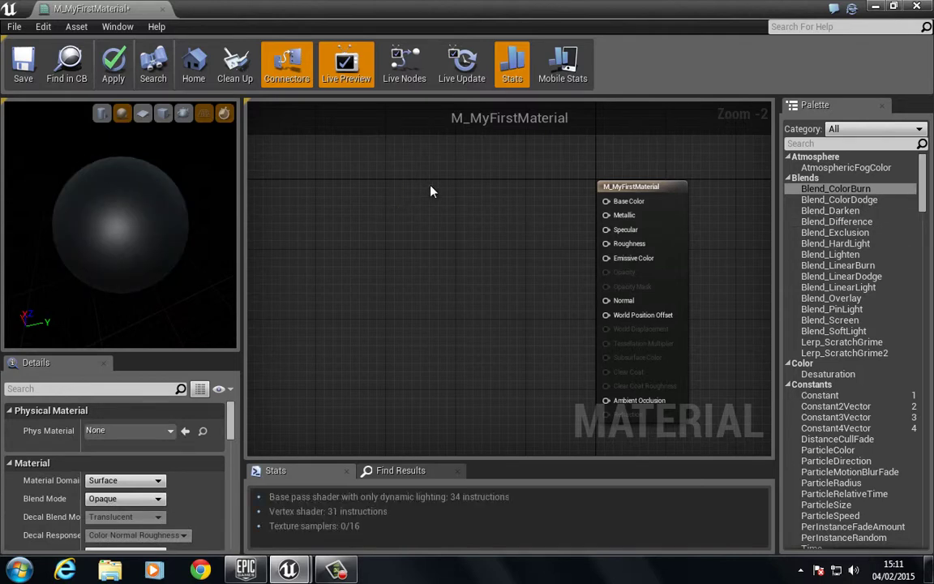
pyautogui.rightClick(387, 177)
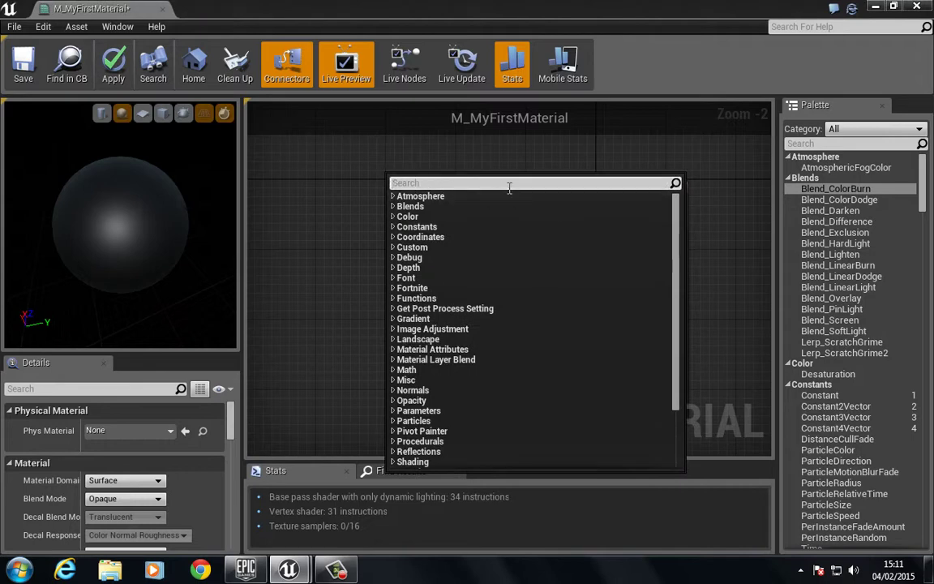
pyautogui.moveTo(680, 235); pyautogui.dragTo(673, 211)
pyautogui.click(340, 164)
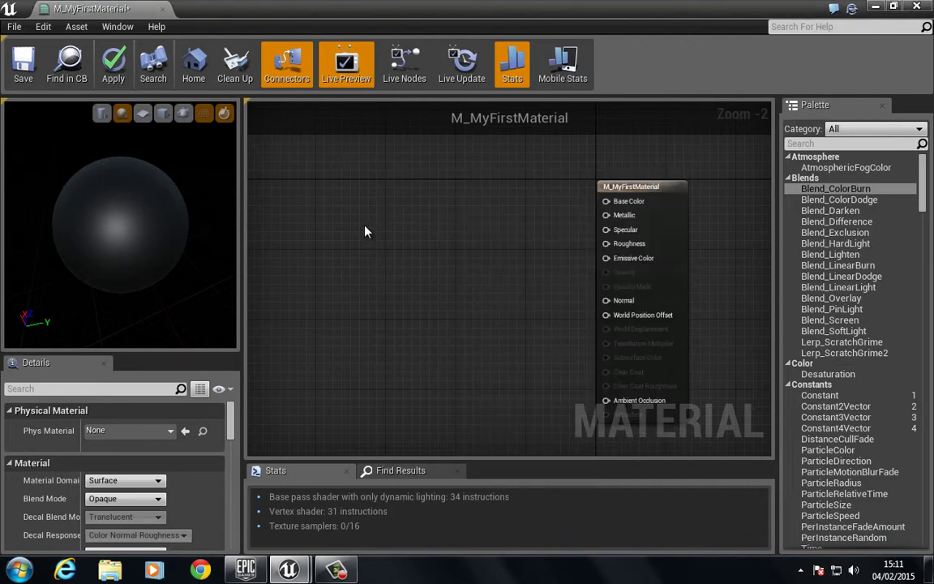
pyautogui.moveTo(442, 263); pyautogui.dragTo(376, 223, button='right')
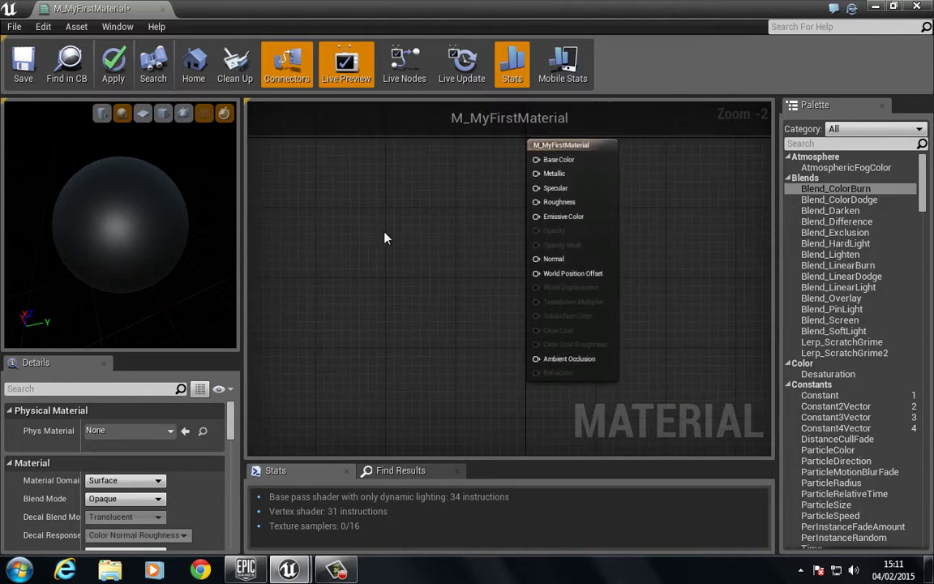
pyautogui.moveTo(340, 190); pyautogui.dragTo(337, 235, button='right')
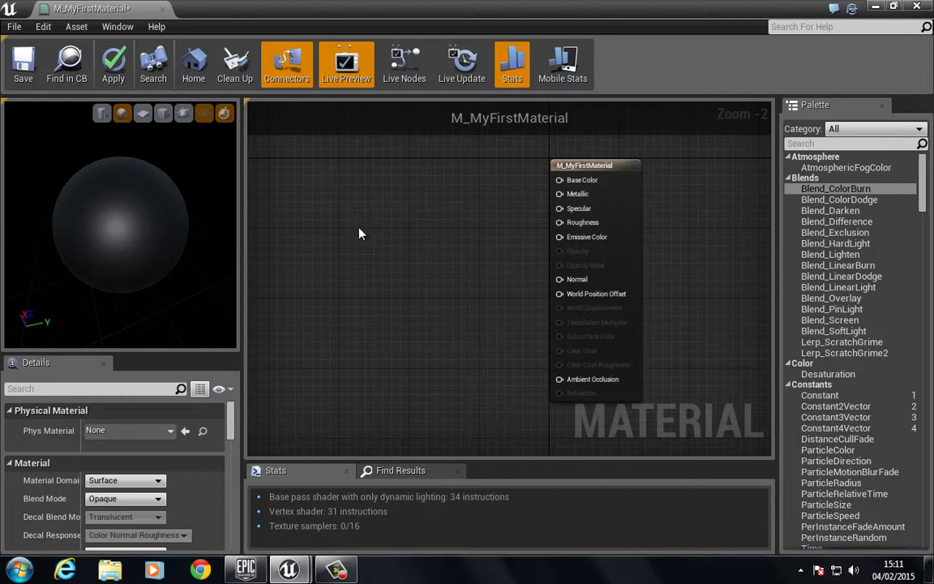
pyautogui.moveTo(349, 214); pyautogui.dragTo(496, 203, button='right')
pyautogui.moveTo(392, 279); pyautogui.dragTo(364, 233, button='right')
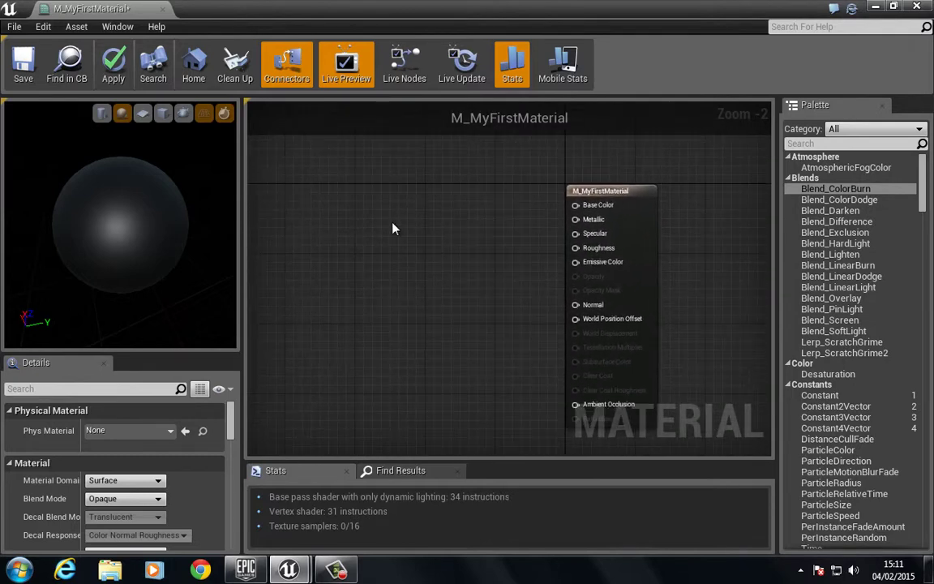
pyautogui.scroll(-6, 393, 229)
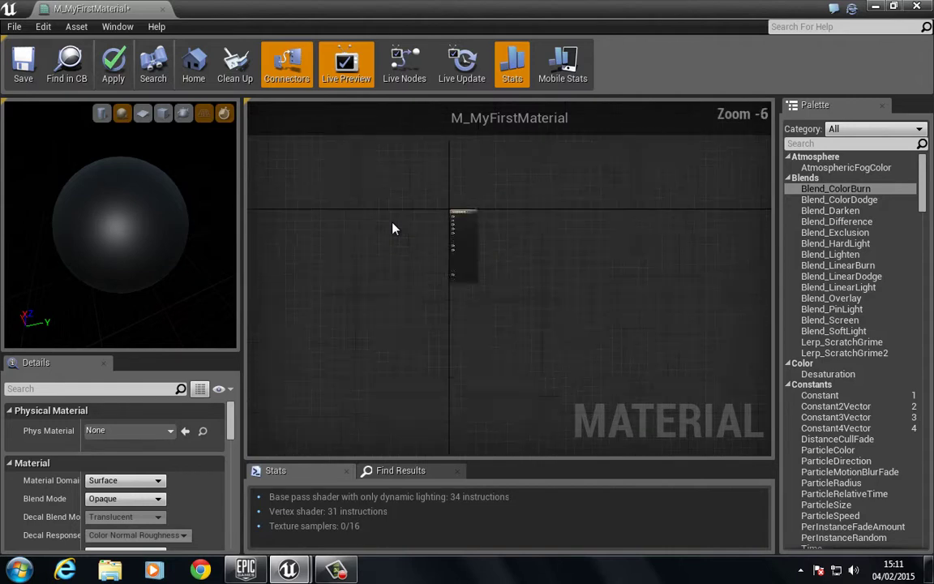
pyautogui.scroll(6, 386, 242)
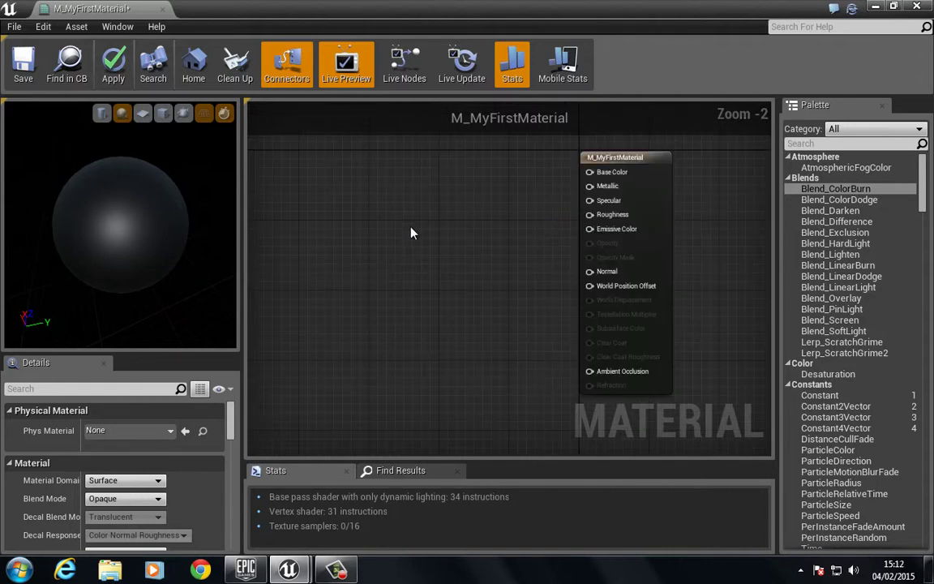
pyautogui.scroll(-4, 386, 226)
pyautogui.moveTo(381, 225); pyautogui.dragTo(461, 224, button='right')
pyautogui.scroll(6, 461, 225)
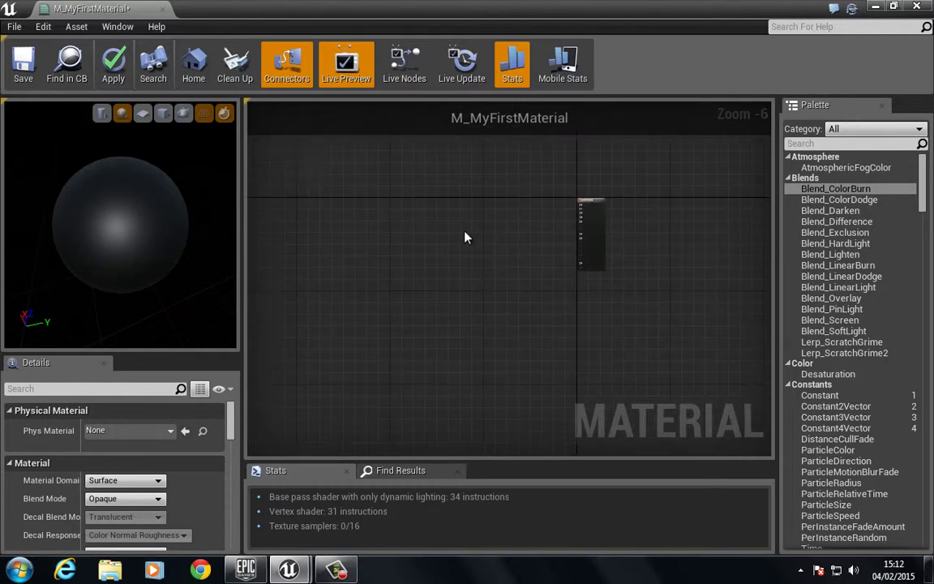
pyautogui.moveTo(544, 220); pyautogui.dragTo(446, 227, button='right')
pyautogui.scroll(-4, 377, 285)
pyautogui.scroll(-2, 377, 286)
pyautogui.scroll(6, 450, 225)
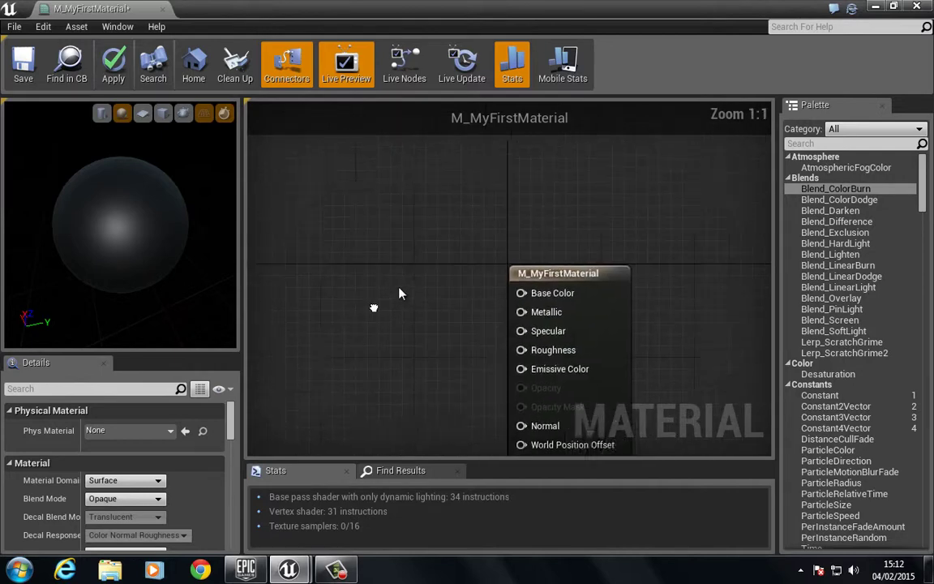
pyautogui.moveTo(375, 308); pyautogui.dragTo(490, 225, button='right')
pyautogui.scroll(-2, 415, 255)
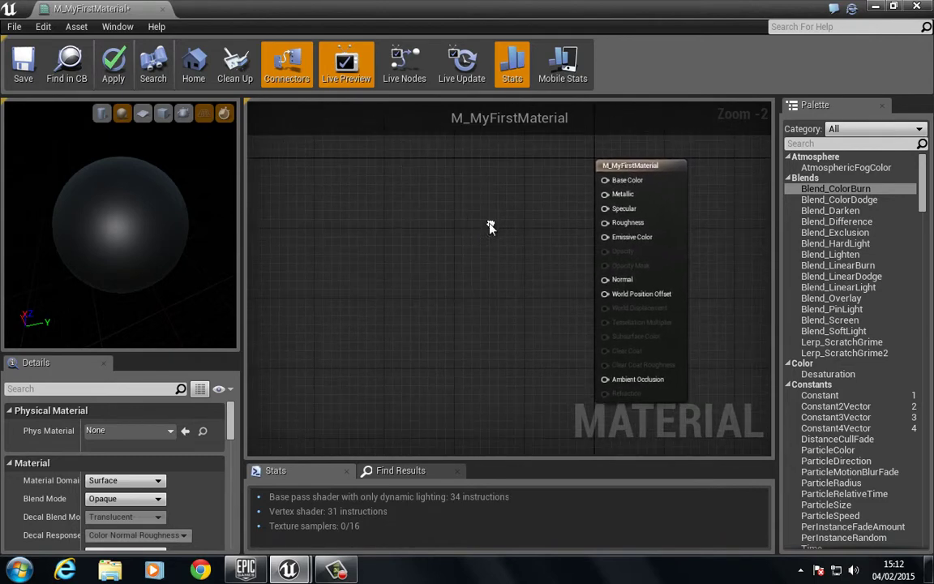